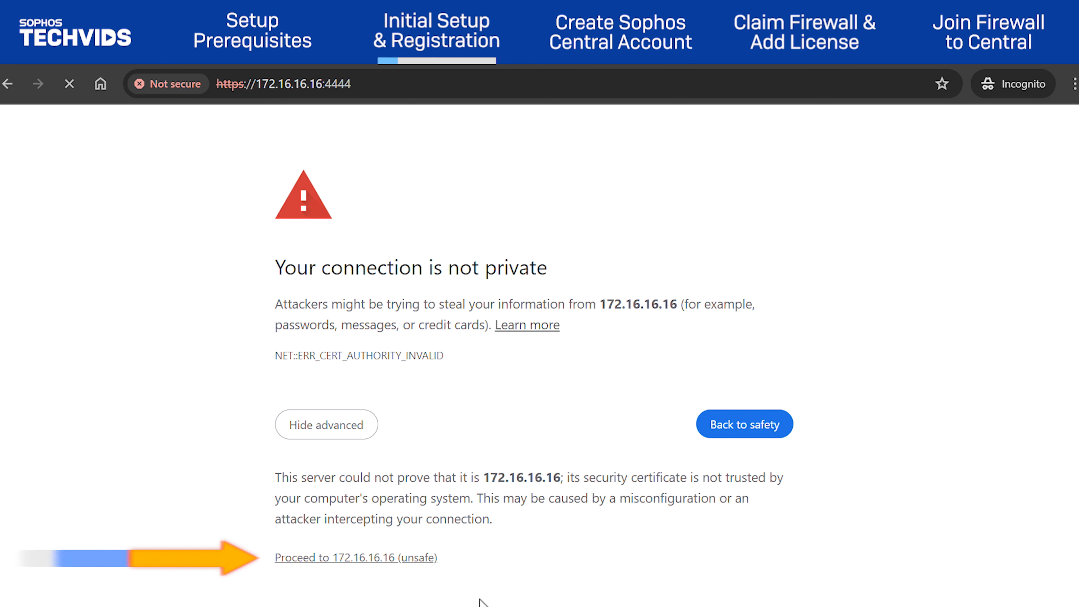
Step: Proceed to 172.16.16.16 past the certificate warning and start the initial setup up to basic configuration
click(381, 558)
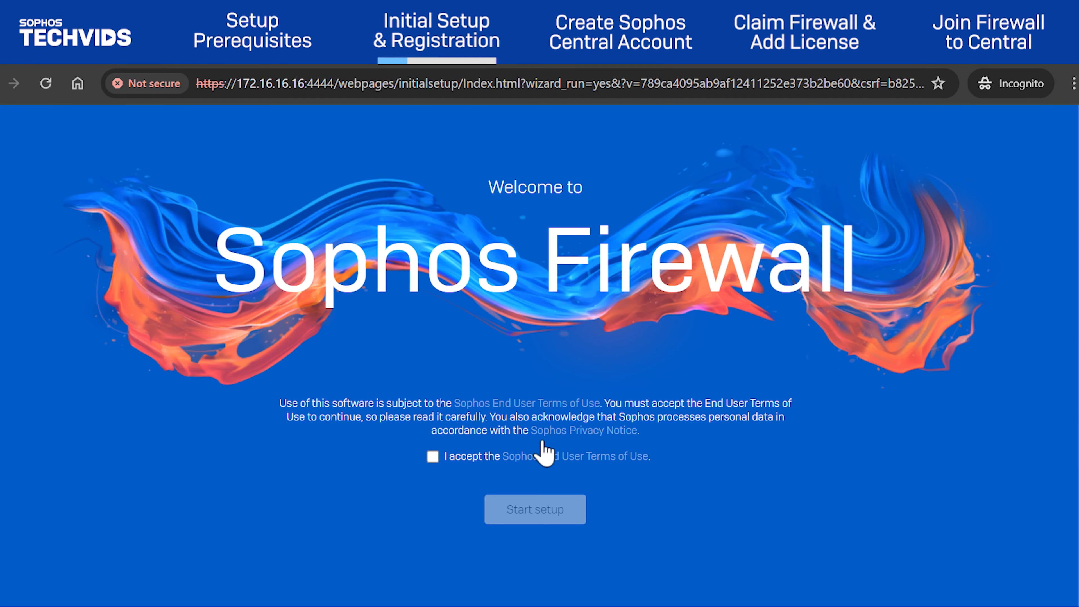
click(433, 456)
click(525, 508)
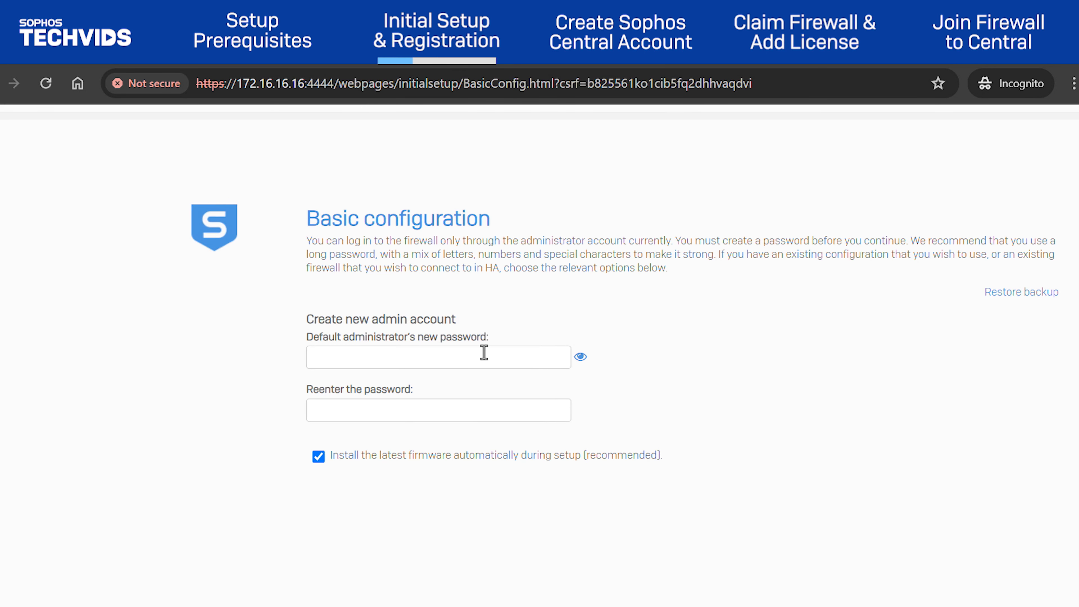
Step: Enter and re-enter the default administrator's new password, keep automatic firmware installation enabled, and continue
click(485, 351)
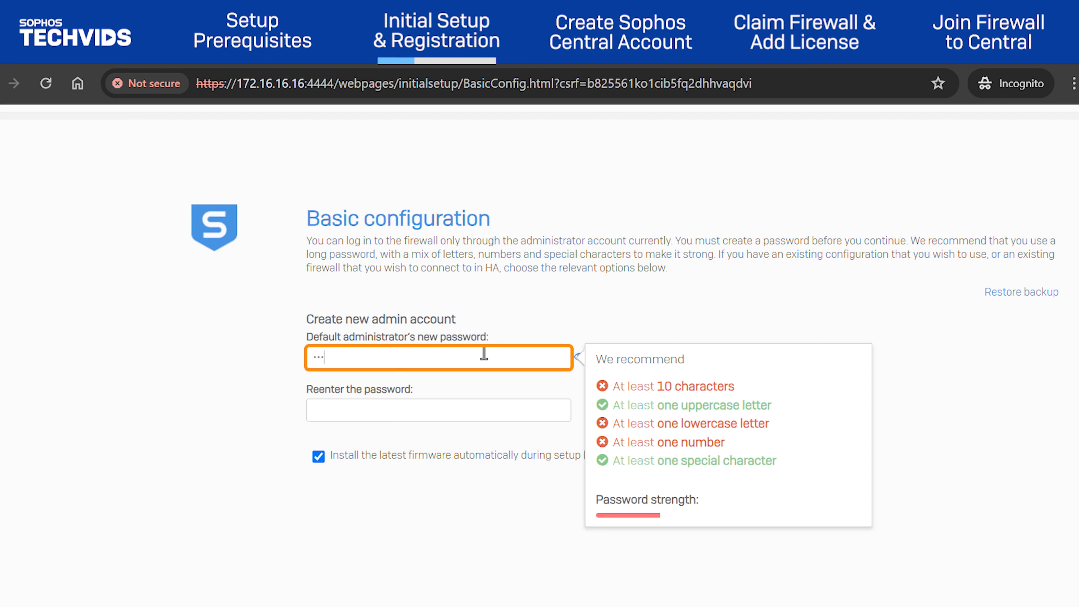
key(Tab)
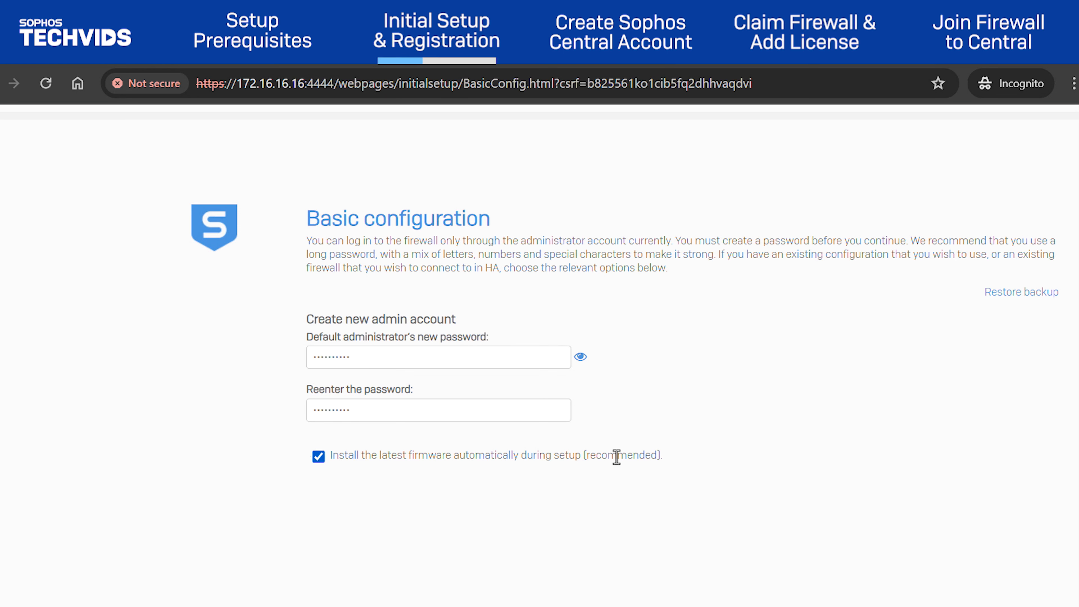
scroll(1010, 454, down, 3)
click(1013, 567)
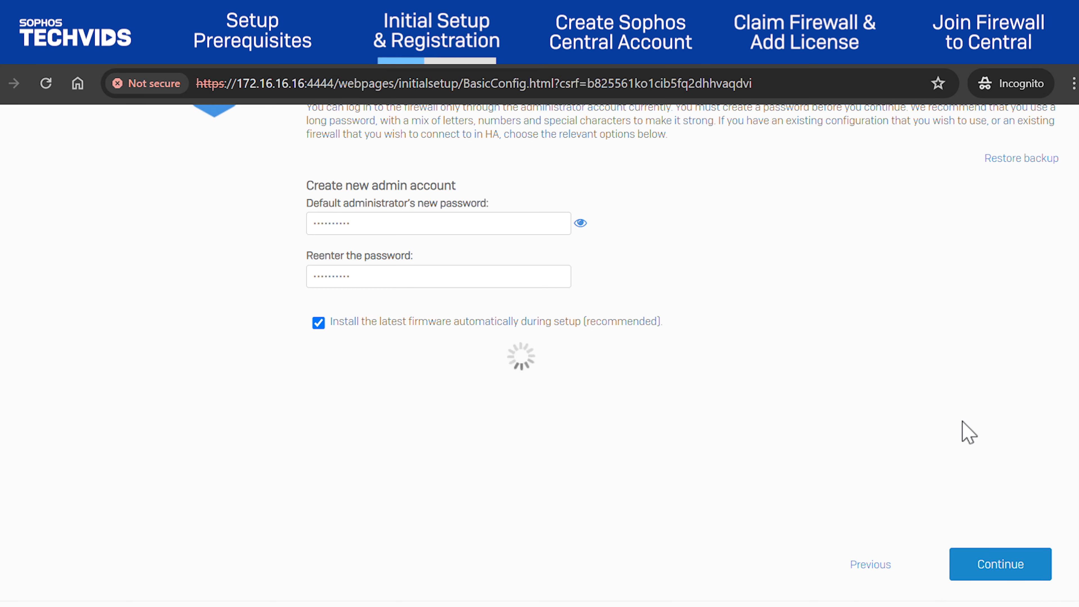
Step: Create and repeat the secure storage master key, acknowledge that it is stored securely, and continue
click(477, 279)
text(**************)
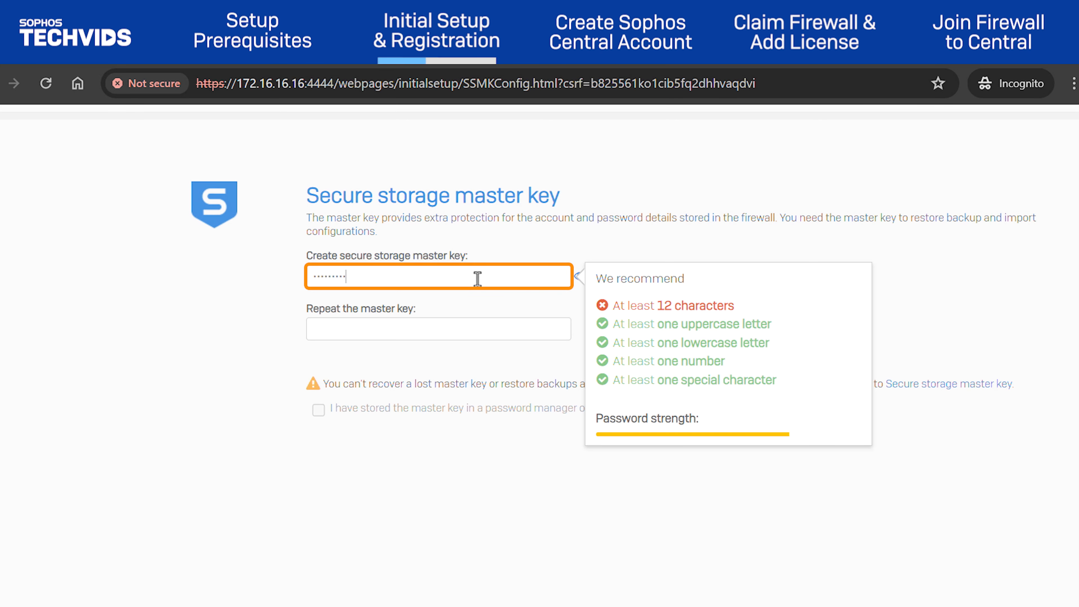
key(Tab)
text(**************)
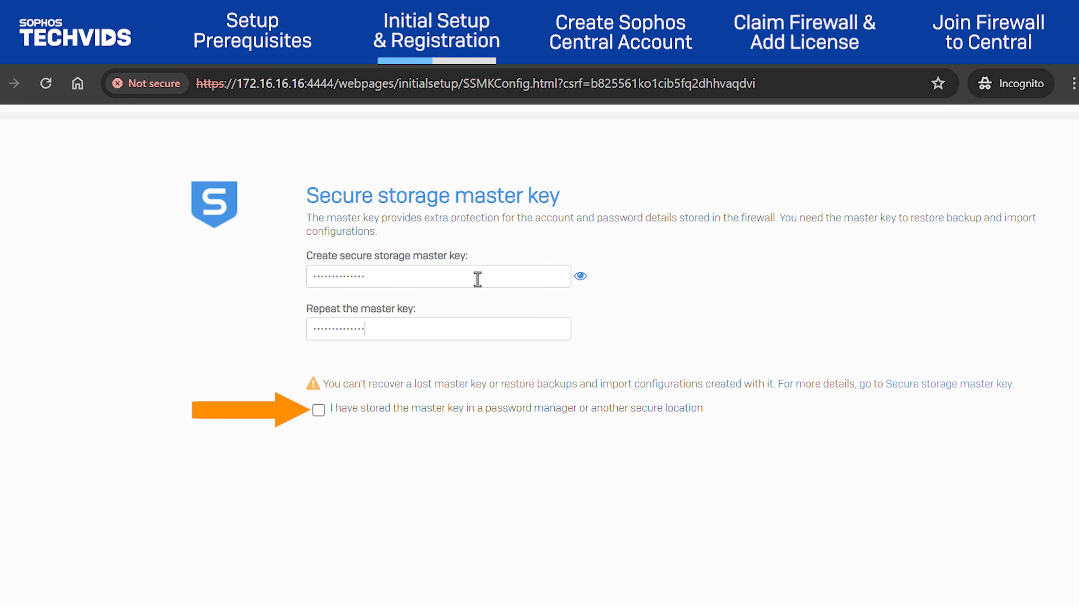
click(650, 408)
scroll(650, 408, down, 3)
click(1023, 563)
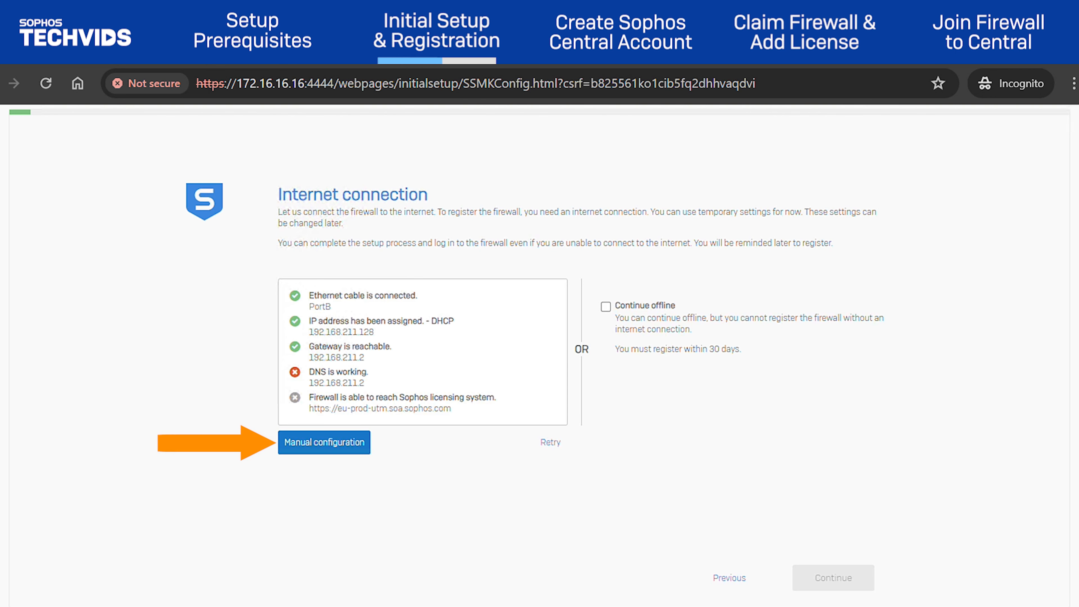
Step: Manually configure PortB's internet connection with DNS server 1 set to 8.8.8.8, apply it, and continue
click(324, 444)
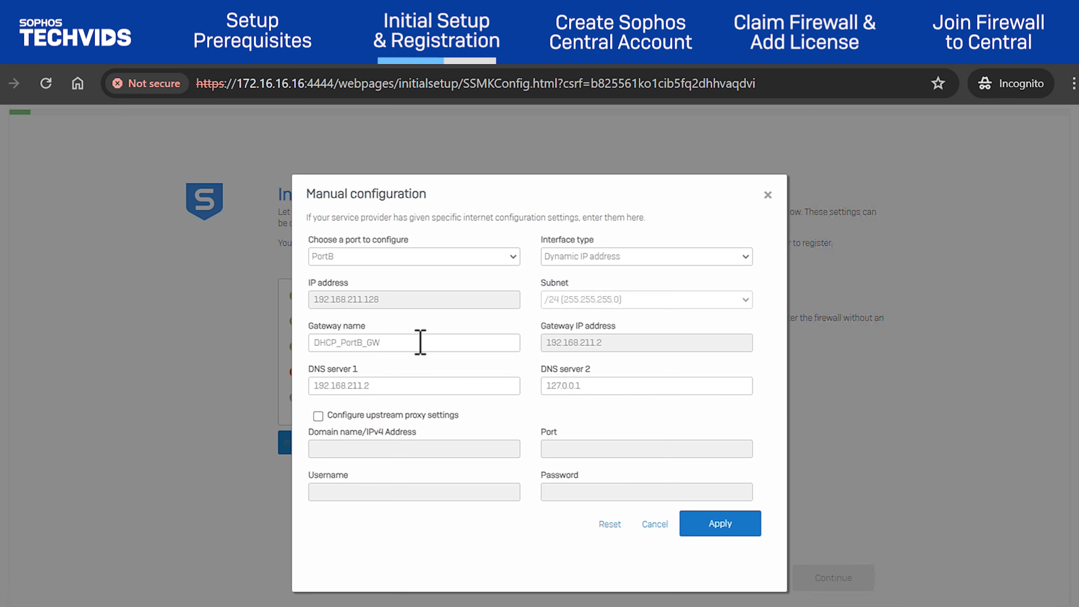
triple_click(417, 384)
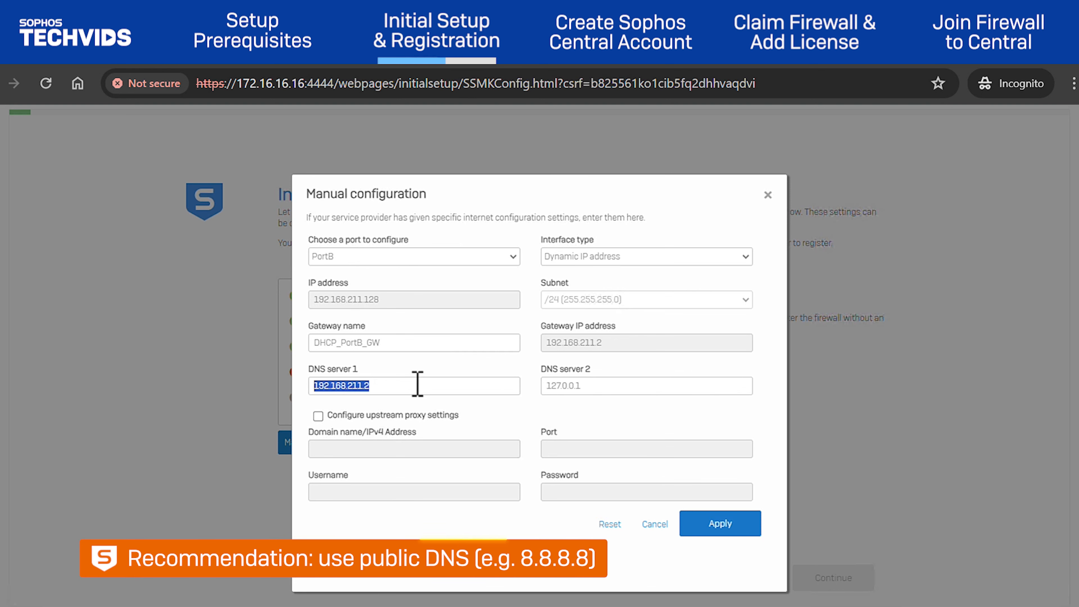
text(8.8.8.8)
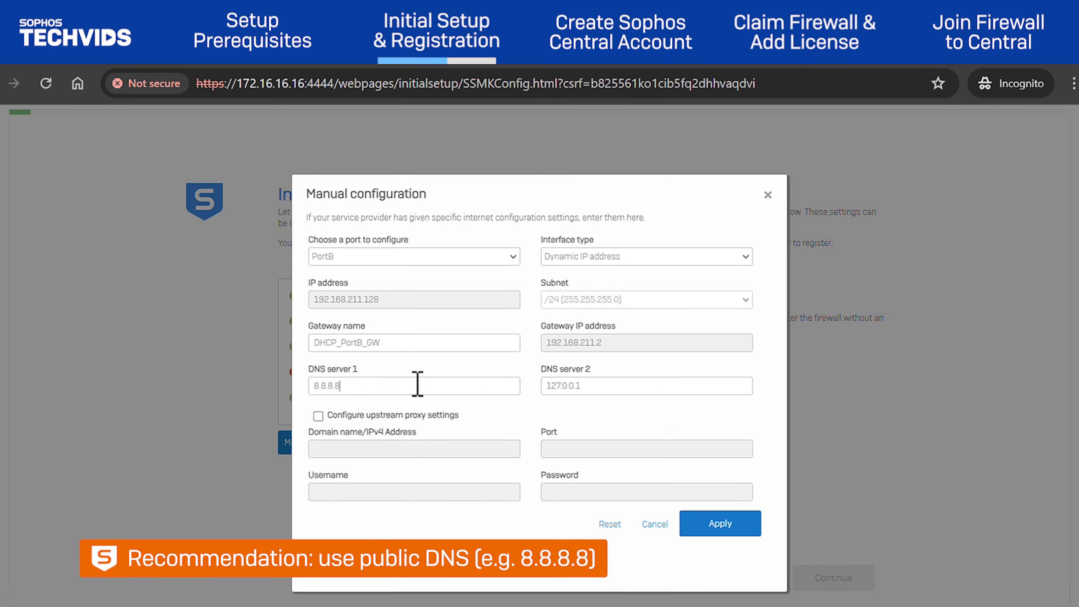
click(724, 529)
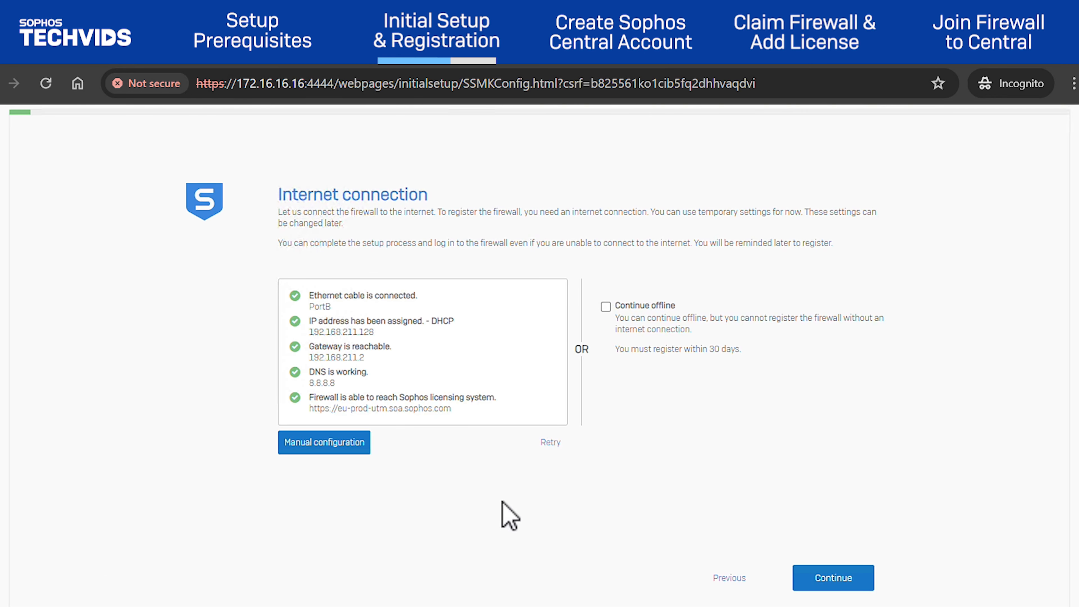
click(850, 585)
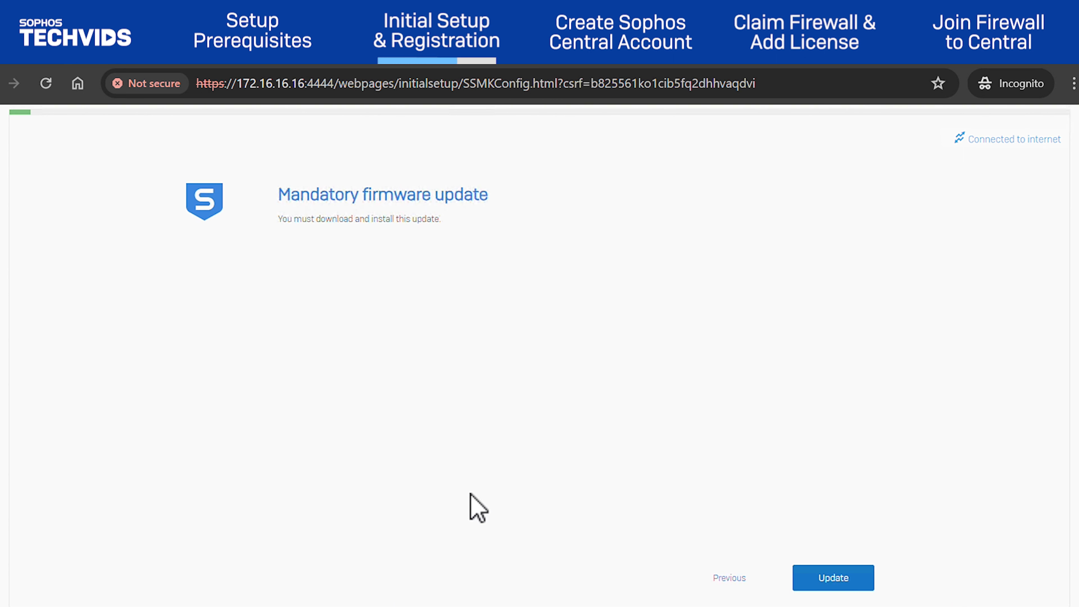
Step: Run the mandatory firmware update and log back in as admin with the administrator password
click(866, 582)
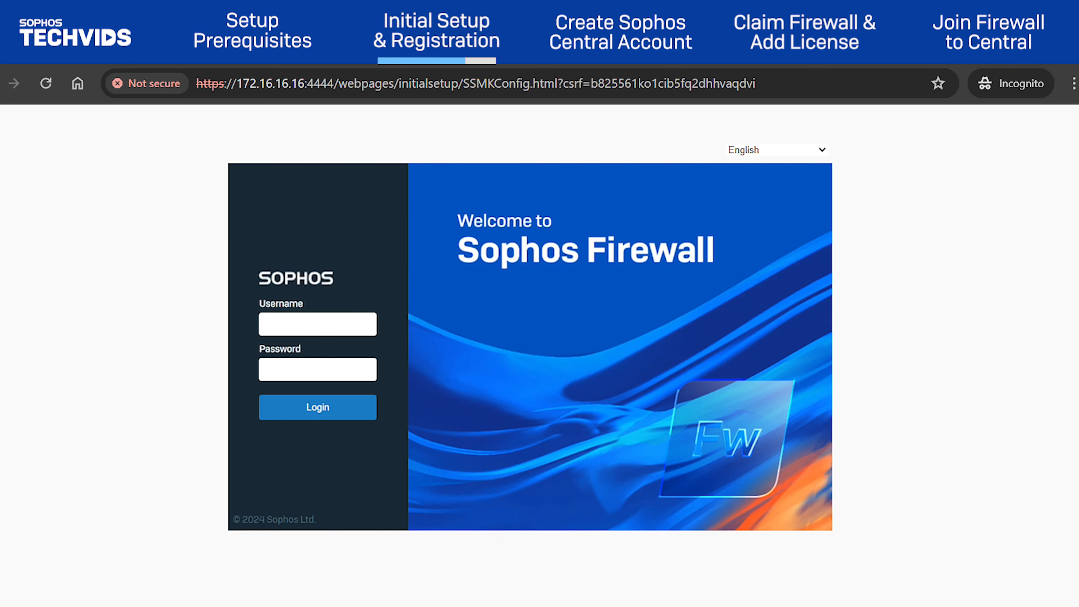
click(315, 326)
text(admin)
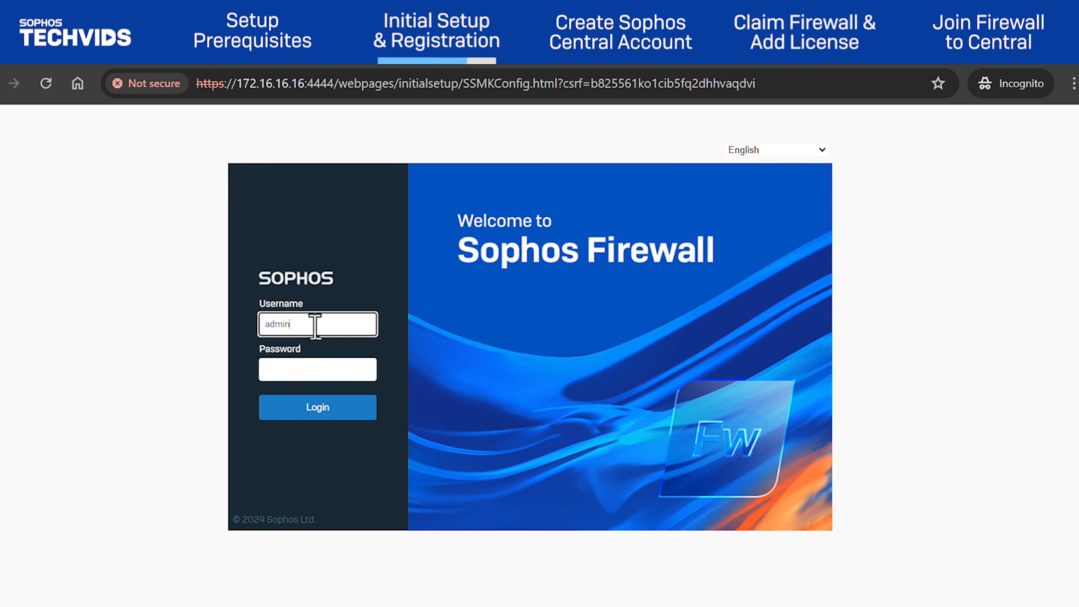
key(Tab)
text(••••••••••)
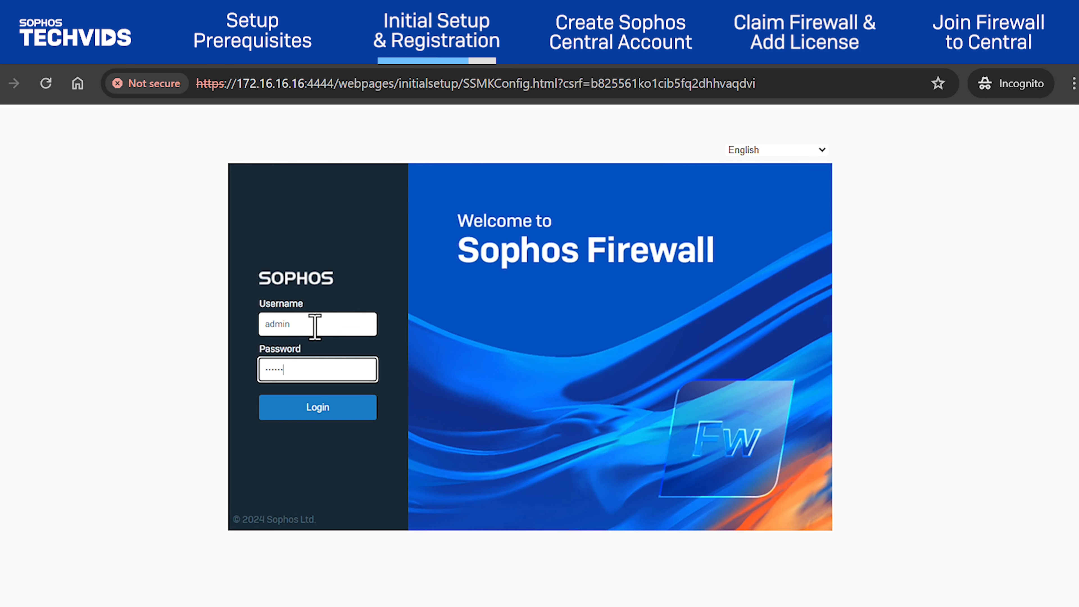
key(Return)
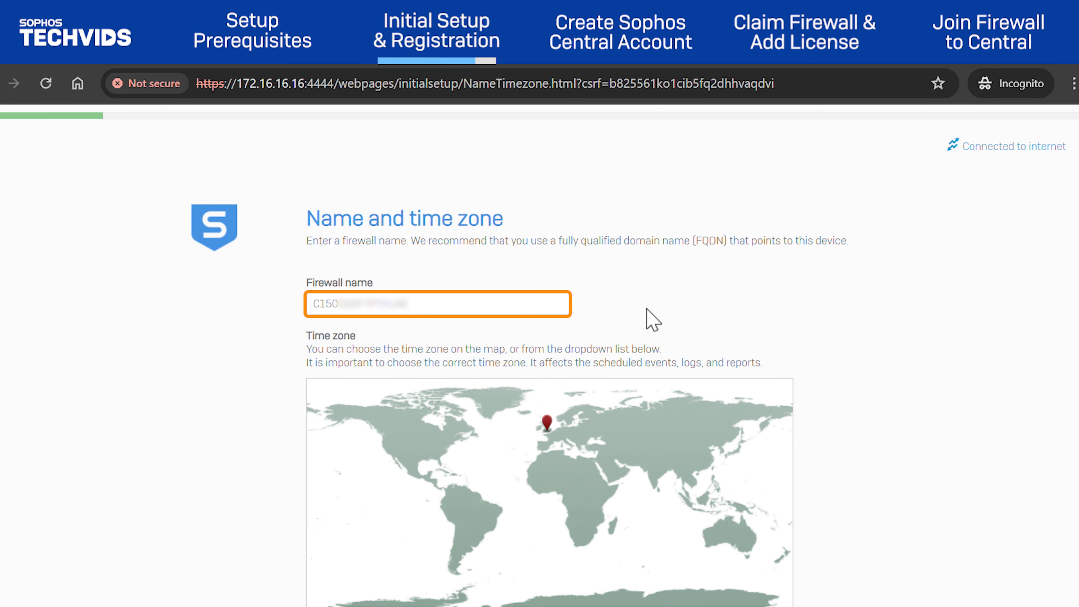
Step: Set the firewall's time zone to America/Vancouver
scroll(650, 323, down, 3)
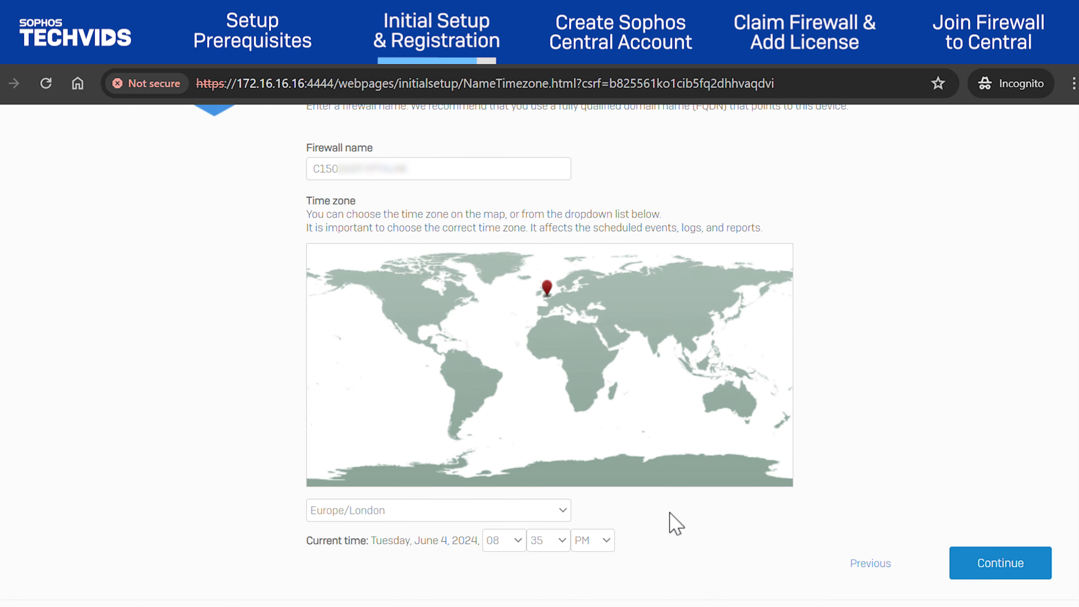
click(562, 510)
drag(564, 467, 564, 338)
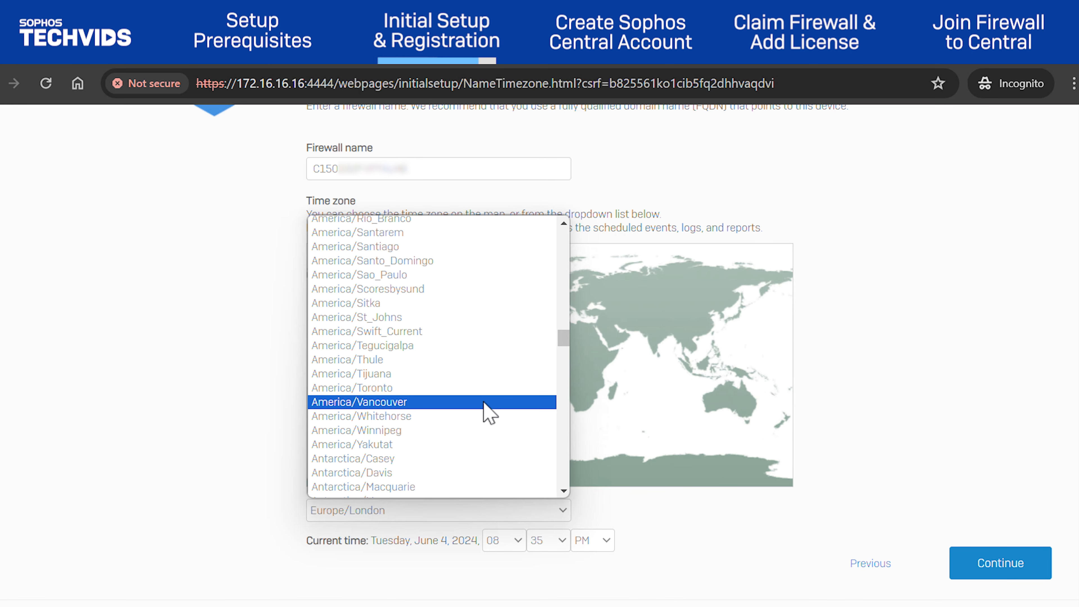
click(488, 412)
Step: Set the hour, minute and AM/PM of the firewall's current time and continue the setup
click(524, 540)
click(506, 507)
click(563, 541)
drag(564, 391, 563, 489)
click(542, 507)
click(601, 537)
click(600, 561)
click(1016, 569)
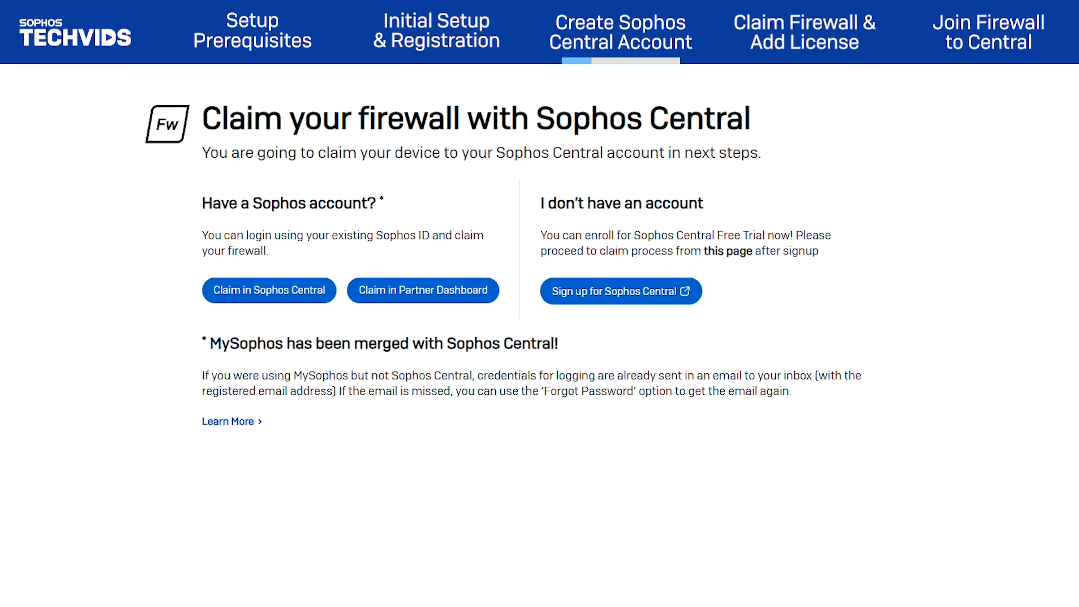
Step: Start the Sophos Central sign-up and fill in the first name, last name, business email and company on the free trial form
click(627, 294)
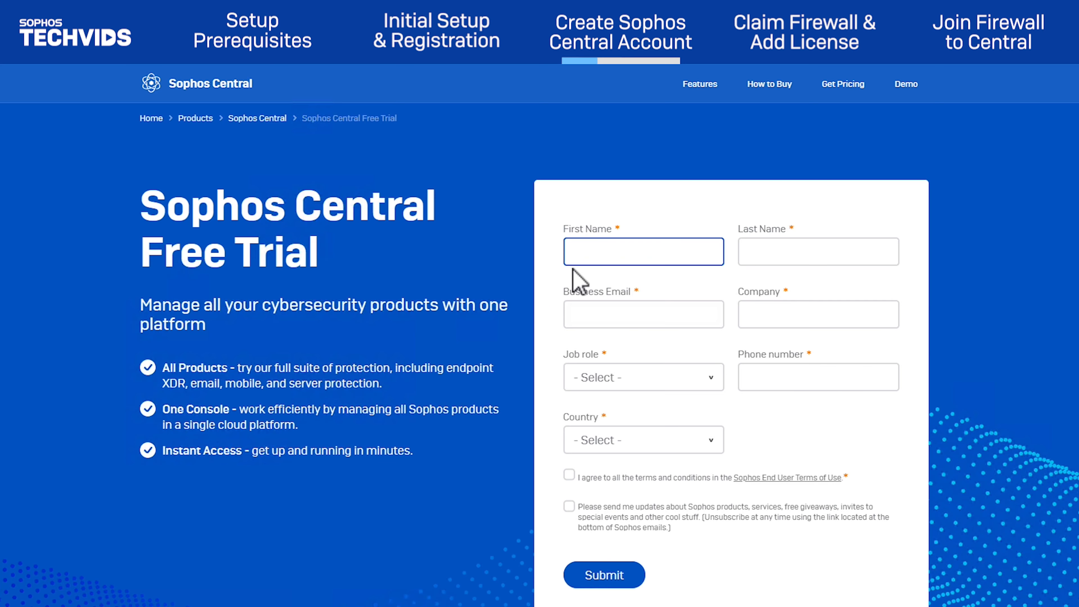
text(Emmosophos)
key(Tab)
text(Sophos)
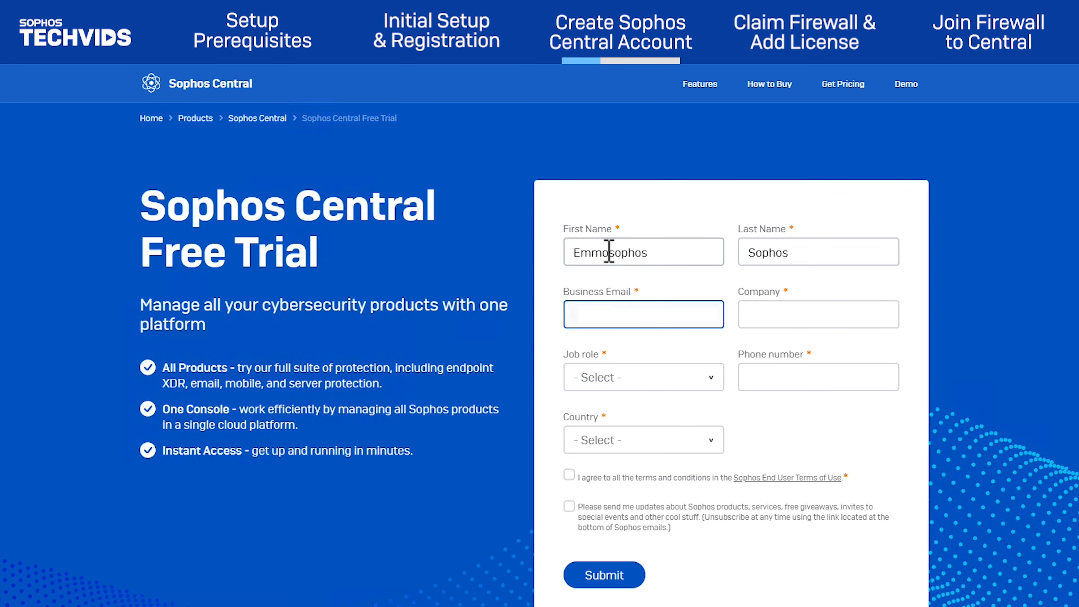
key(Tab)
text([blurred])
key(Tab)
text(emmosophos)
Step: Set the job role to IT Director/Manager, enter the phone number, and select Canada and British Columbia on the trial form
key(Tab)
key(Down)
key(Down)
key(Tab)
text(555888777)
key(Tab)
text(Canada)
click(859, 444)
click(760, 238)
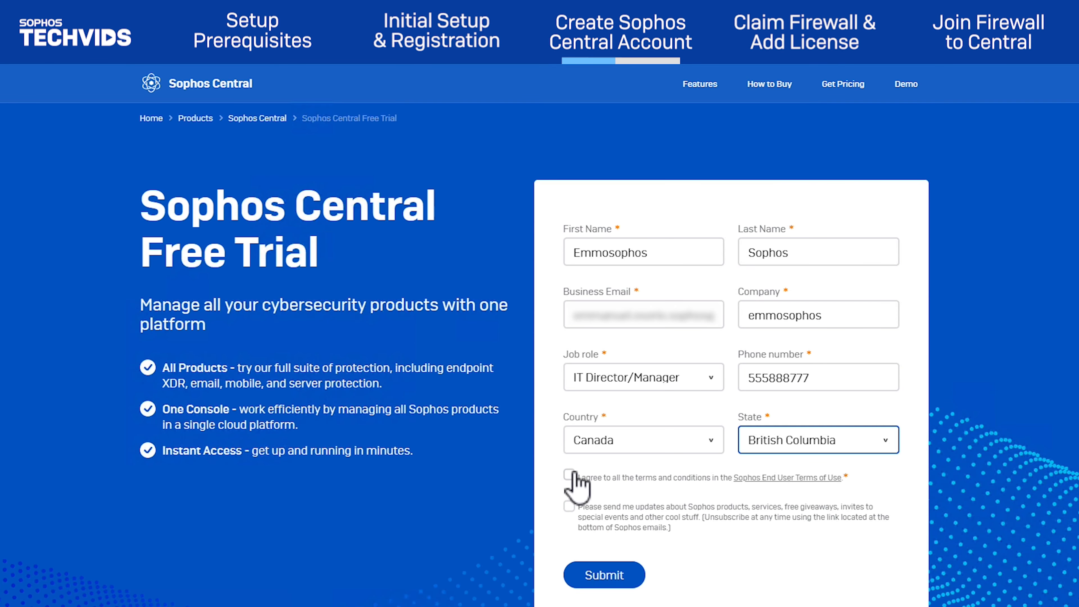
Step: Agree to the Sophos End User Terms of Use and submit the free trial form
click(569, 474)
scroll(691, 590, down, 3)
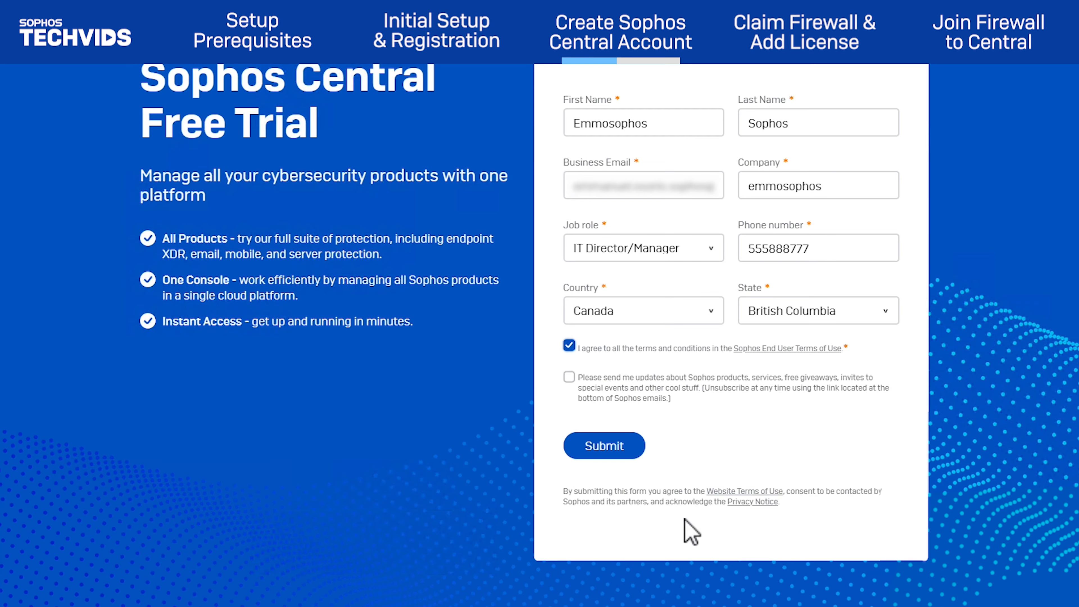
click(628, 453)
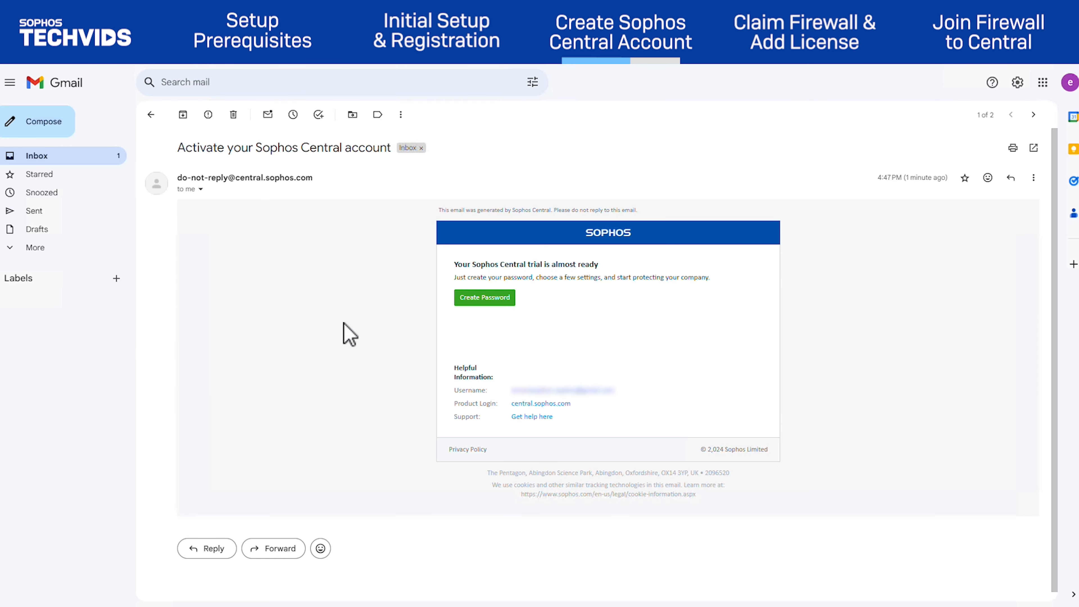
Step: From the activation email in Gmail, create and confirm the account password, accept all three acknowledgements, and activate the Sophos Central account
click(488, 300)
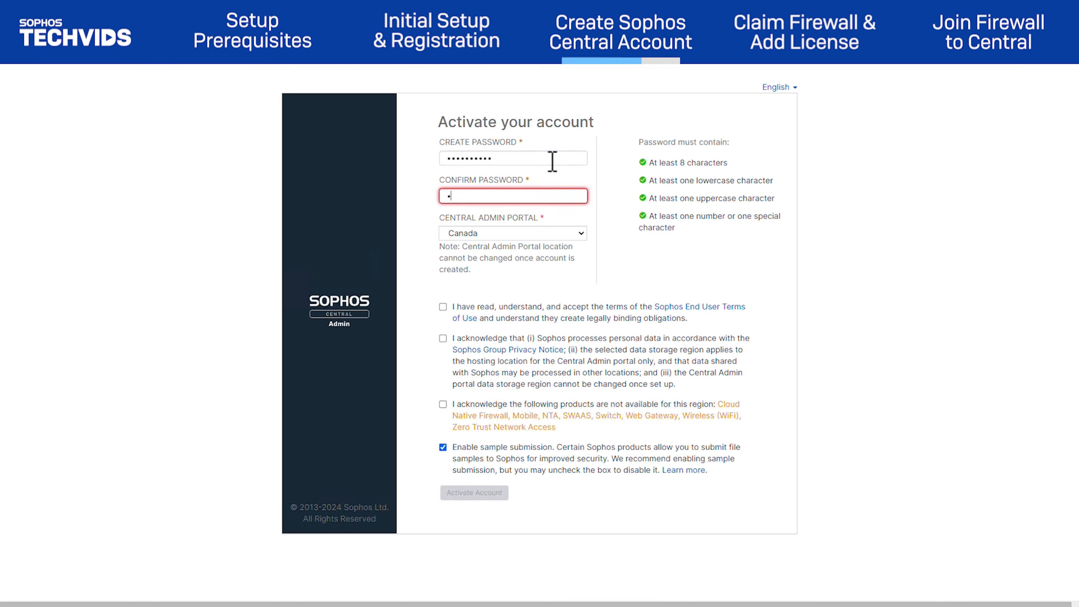
text(••••••••••)
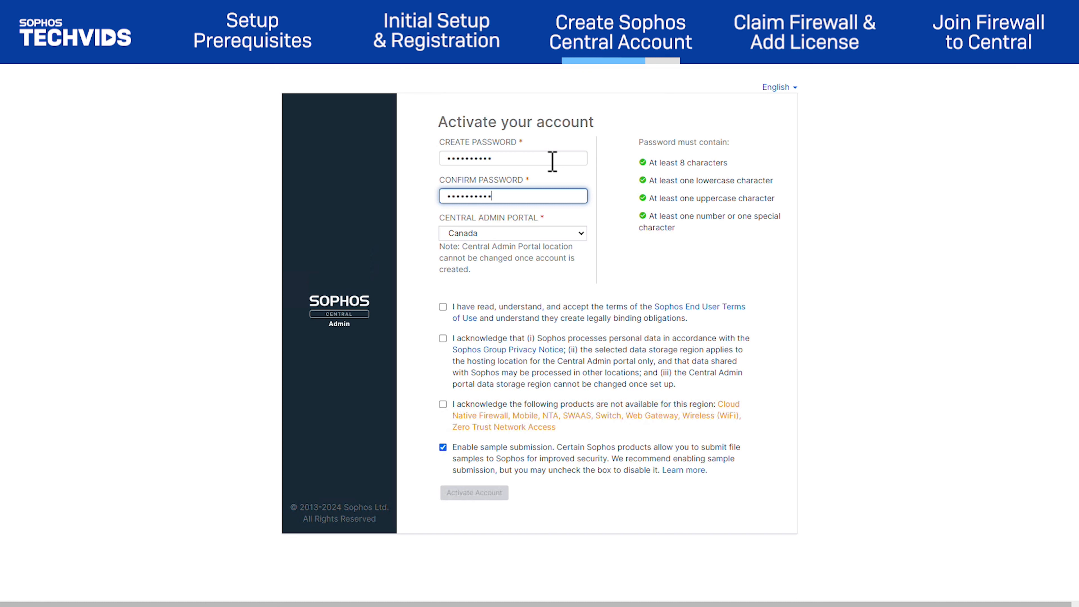
click(442, 306)
click(443, 338)
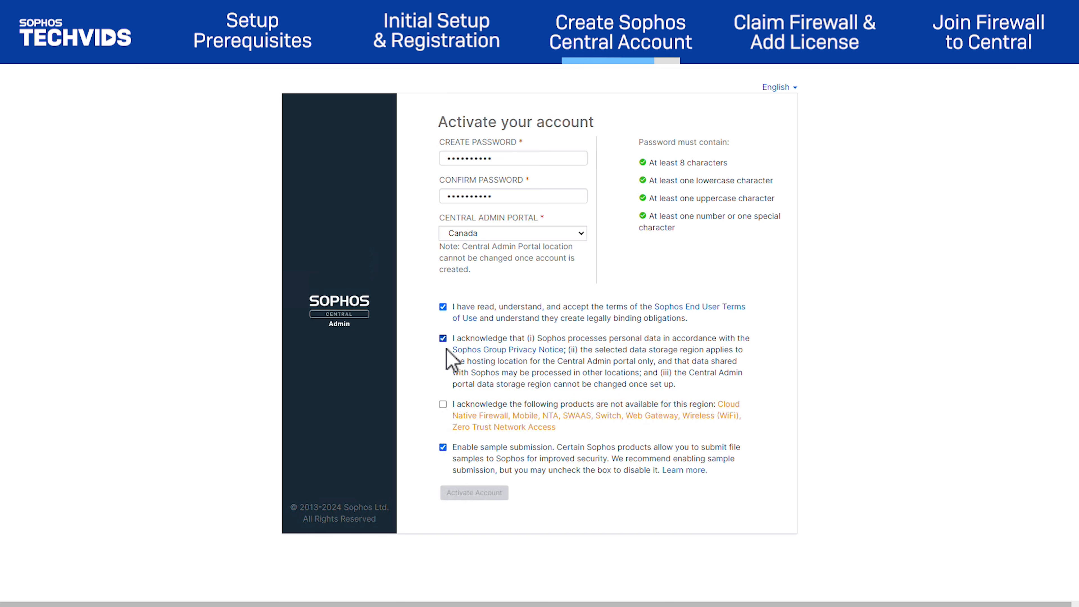
click(443, 405)
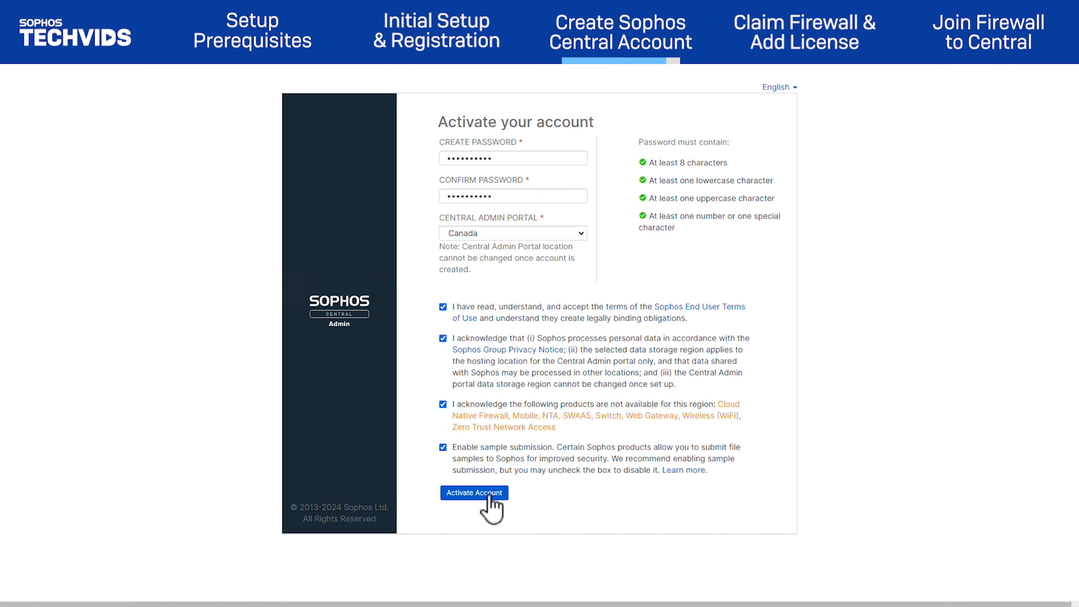
click(490, 497)
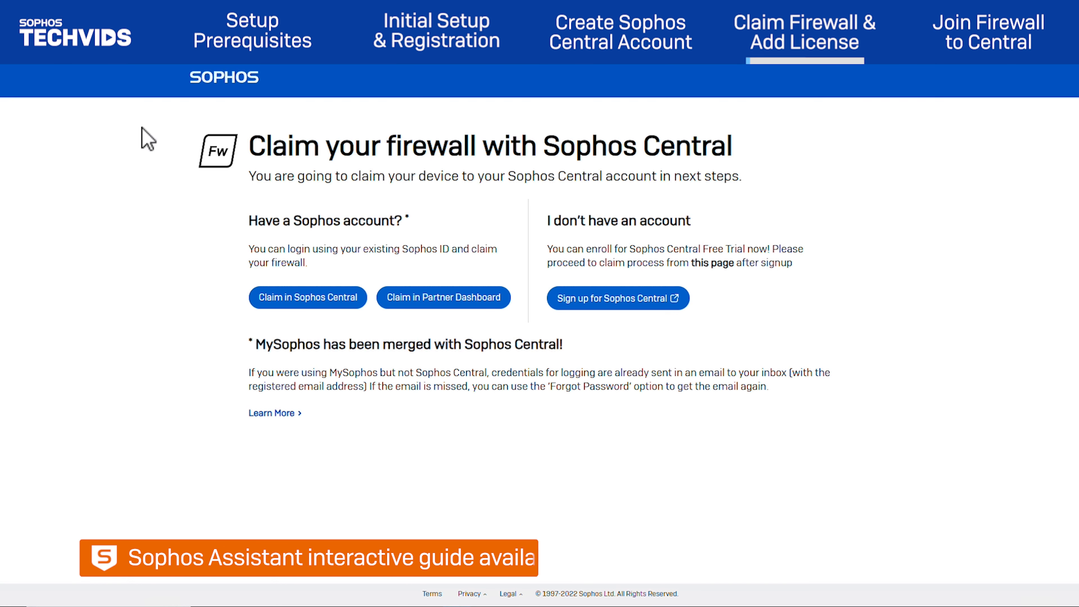
Step: Choose to claim the firewall in Sophos Central and sign in with the Sophos ID email address and password
click(301, 297)
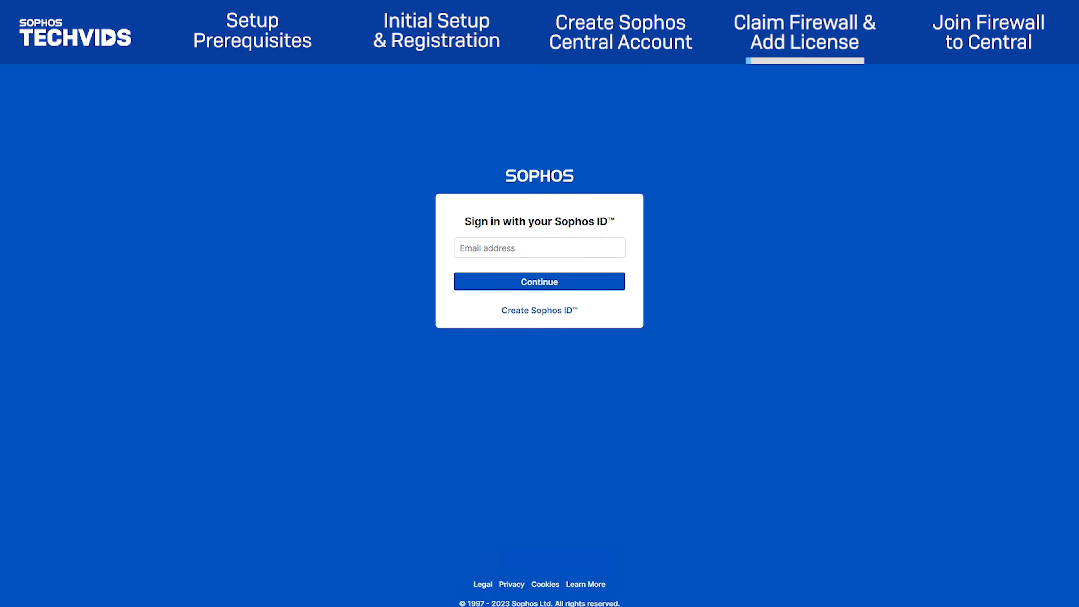
text([blurred email address])
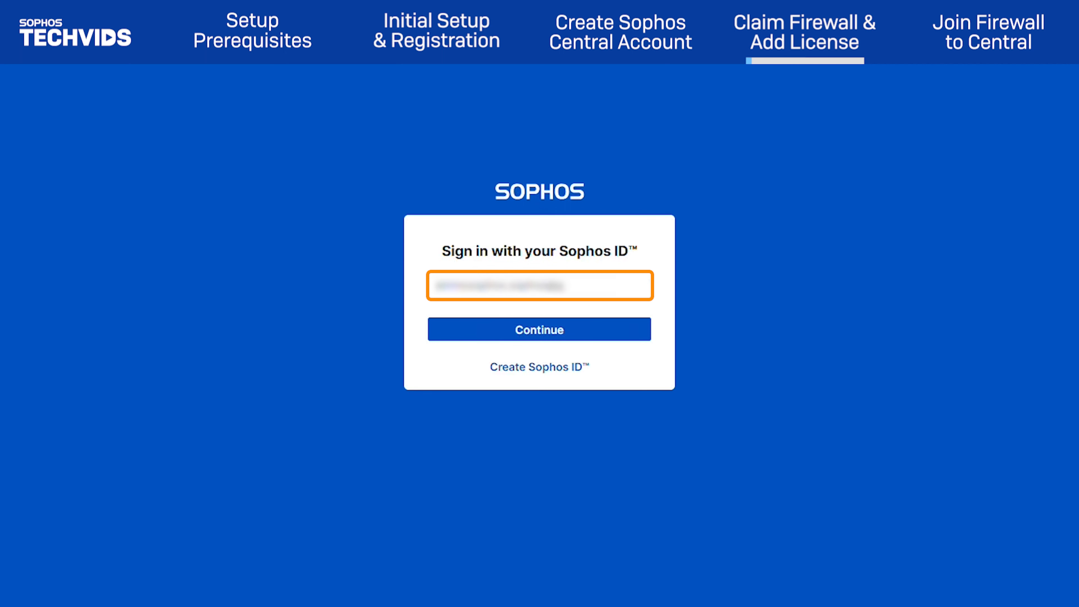
click(559, 328)
click(521, 276)
text(•••••••••••)
click(544, 319)
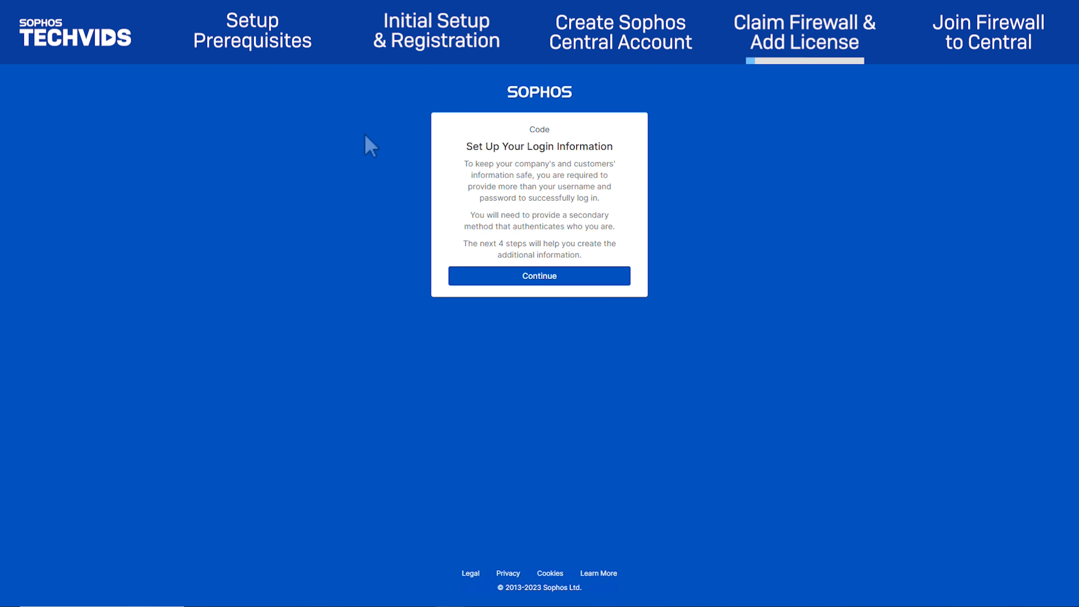
Step: Start the login information setup, enter the emailed security code, create the 6-digit PIN, and continue to MFA setup
click(542, 277)
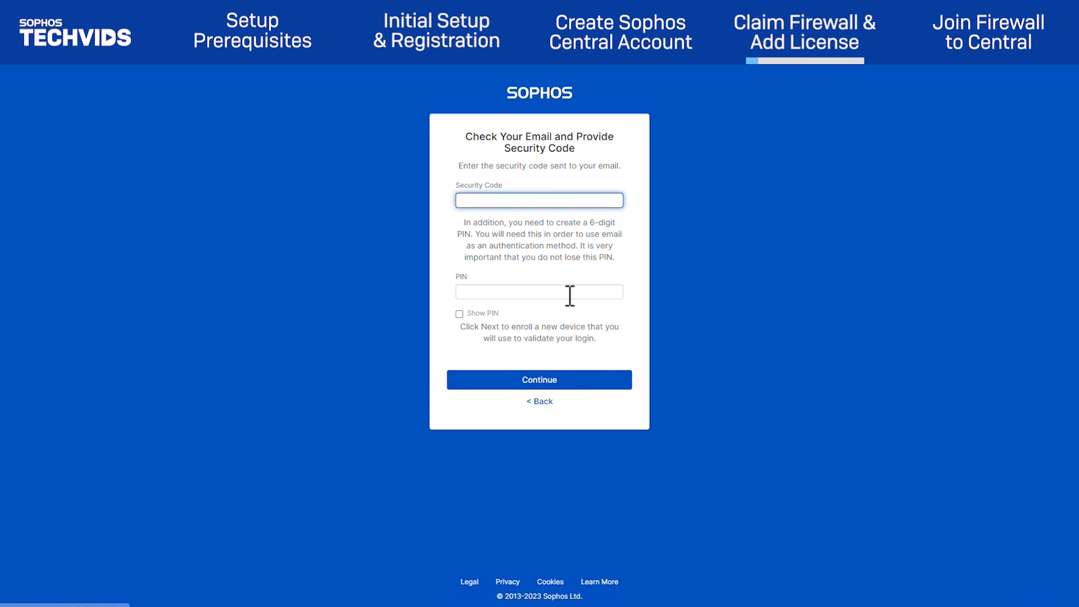
click(570, 293)
text(••••••)
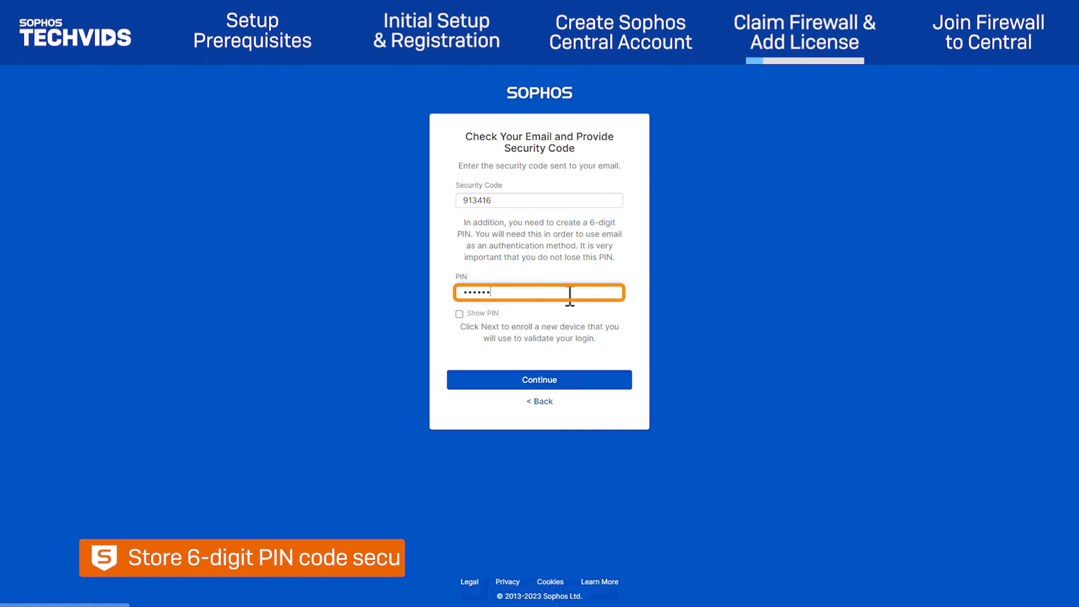
click(534, 378)
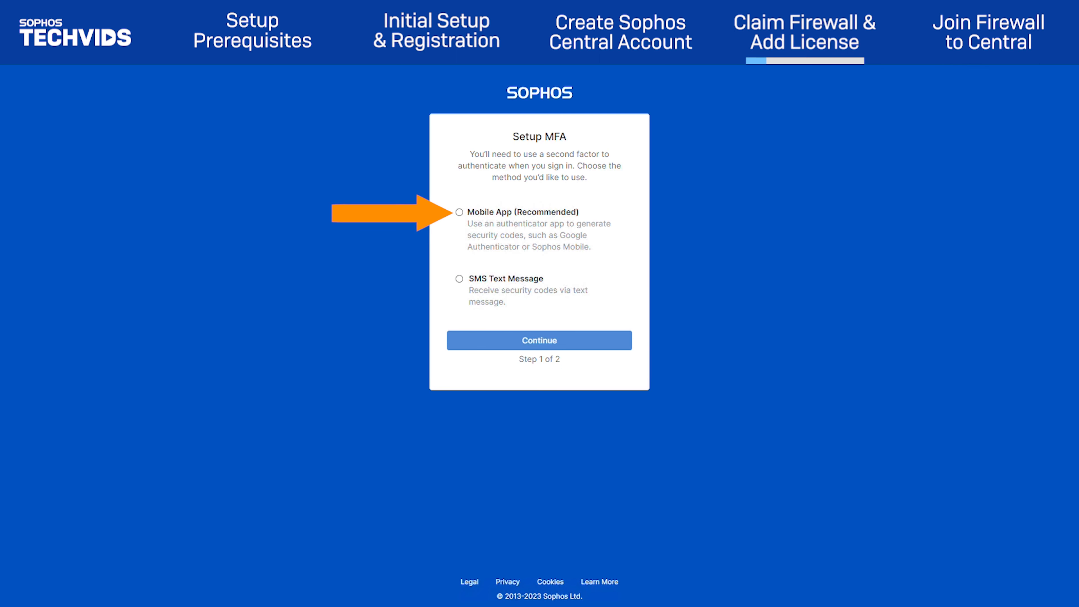
Step: Set up mobile app MFA with the authenticator's security code and claim the firewall with the 30-day Xstream, Web Server and Email Protection evaluation license
click(459, 212)
click(554, 343)
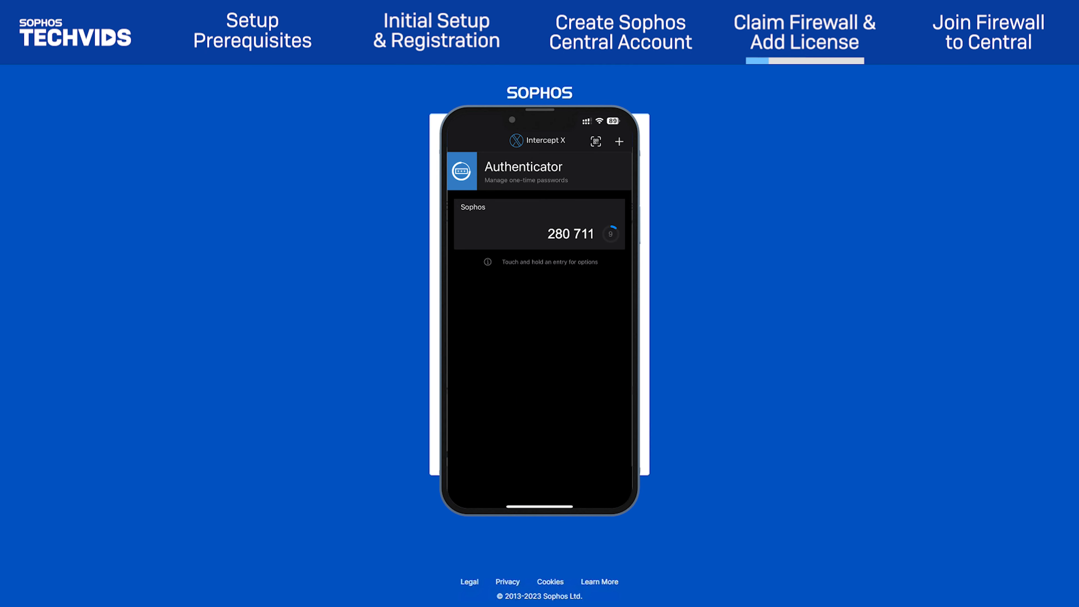
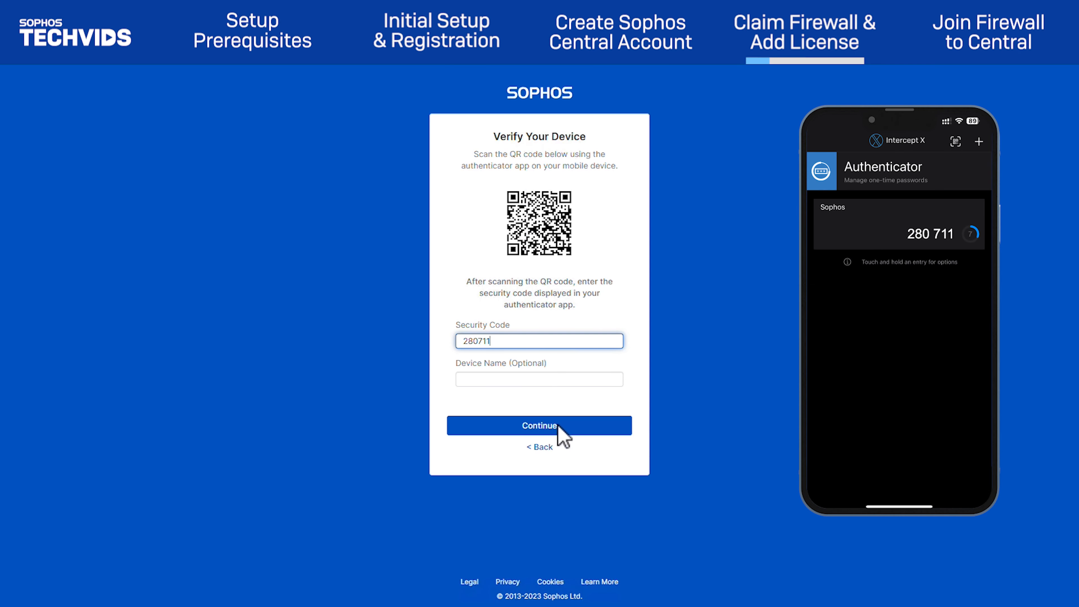
click(558, 427)
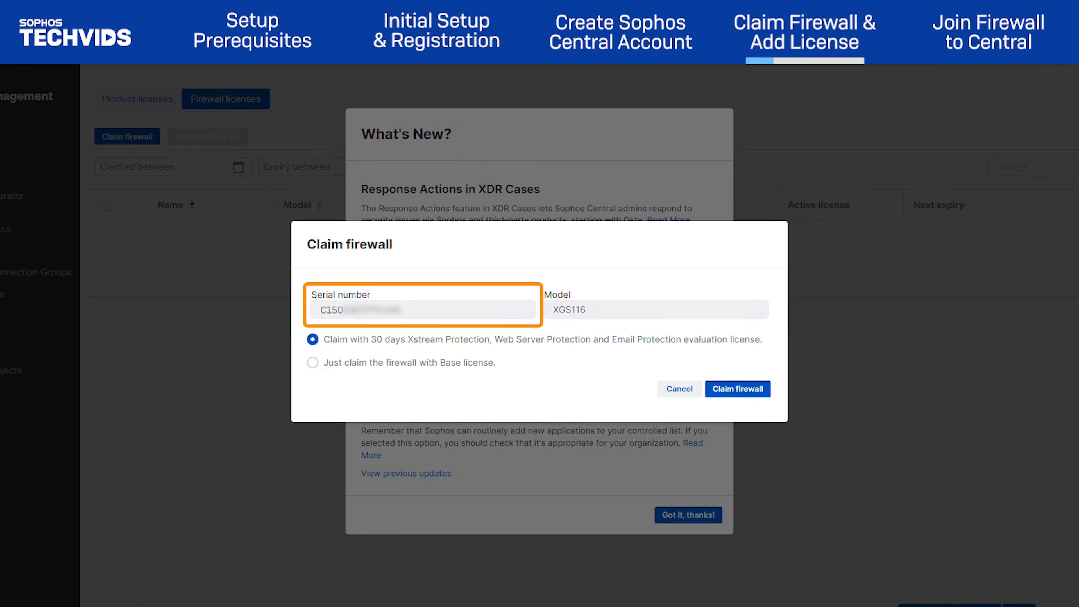
click(762, 390)
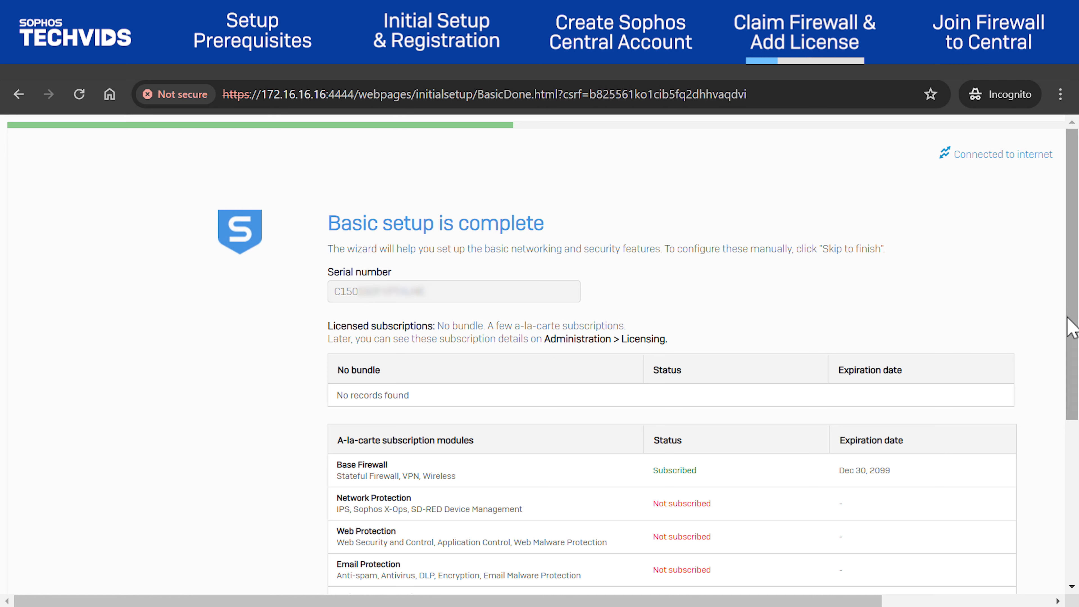
Step: In the firewall setup wizard, add the Enhanced Support license key, verify it, and confirm the subscription activation
scroll(1072, 327, down, 5)
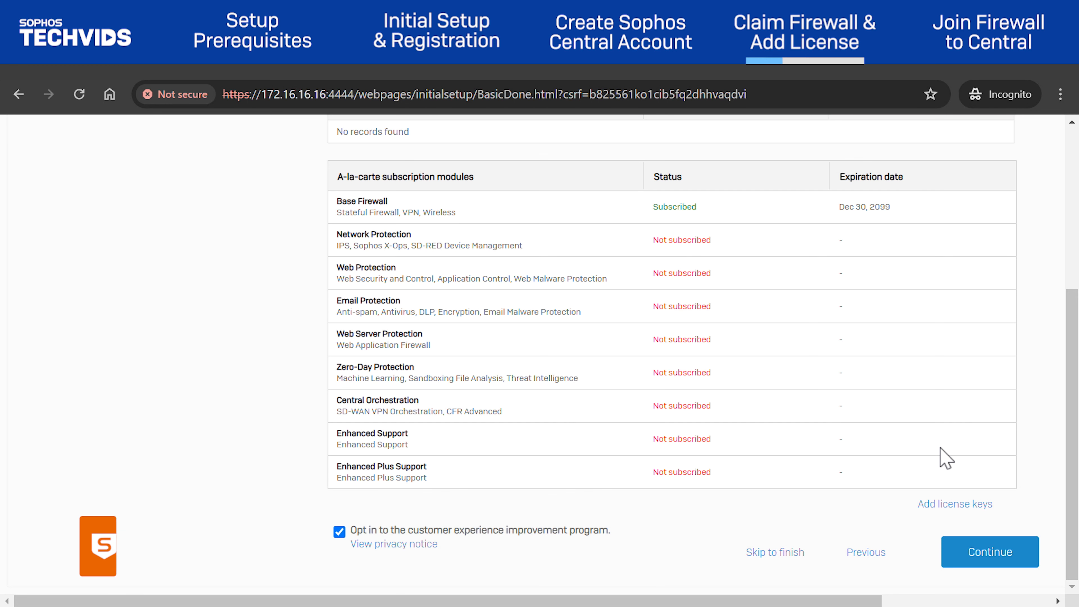
click(955, 505)
scroll(852, 382, down, 2)
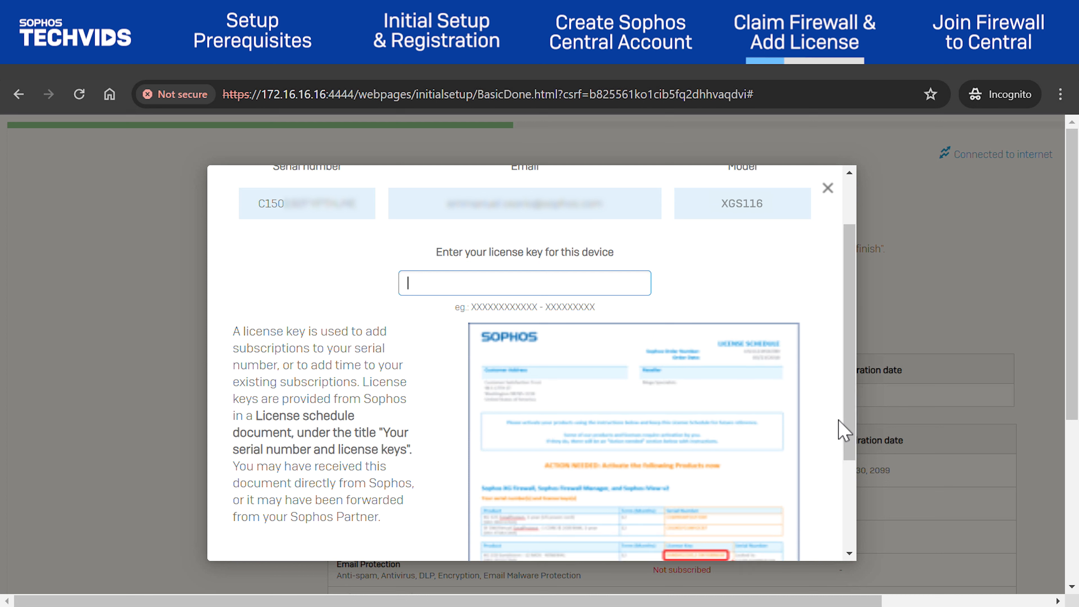
key(ctrl+v)
drag(850, 369, 847, 468)
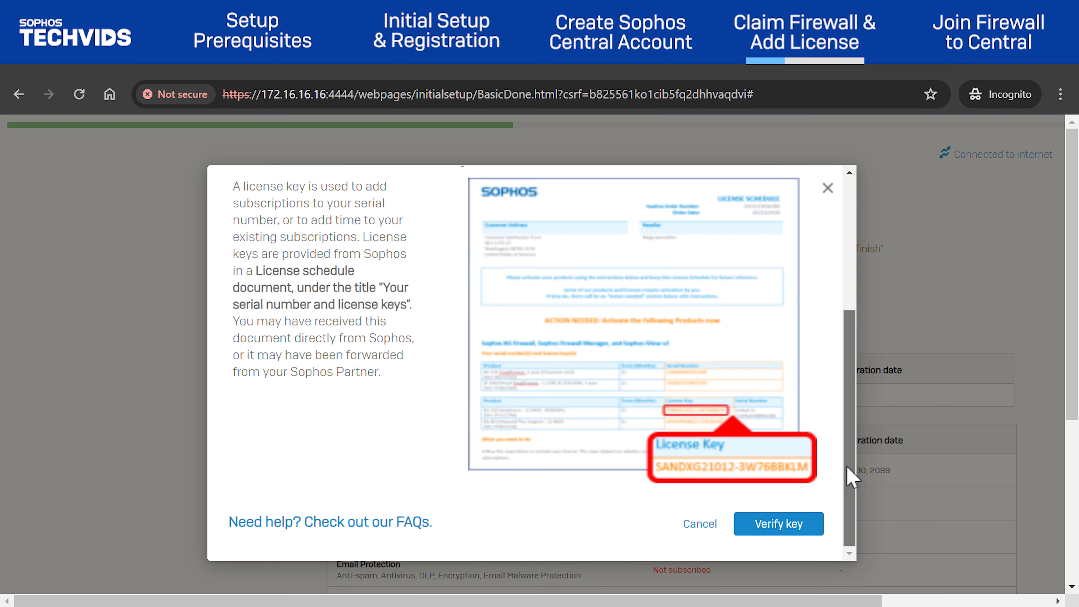
click(791, 525)
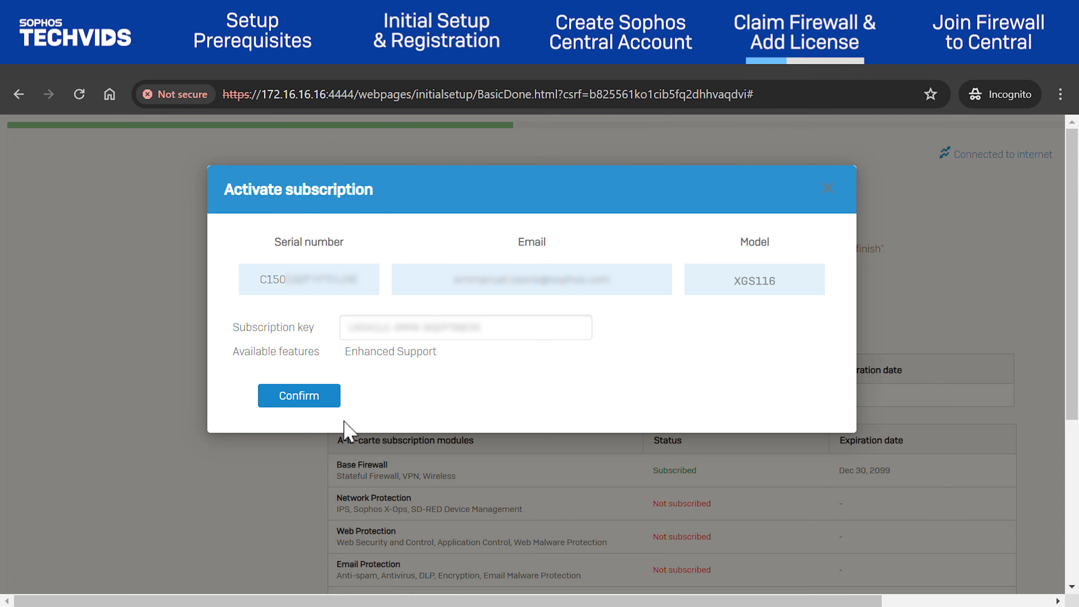
click(317, 399)
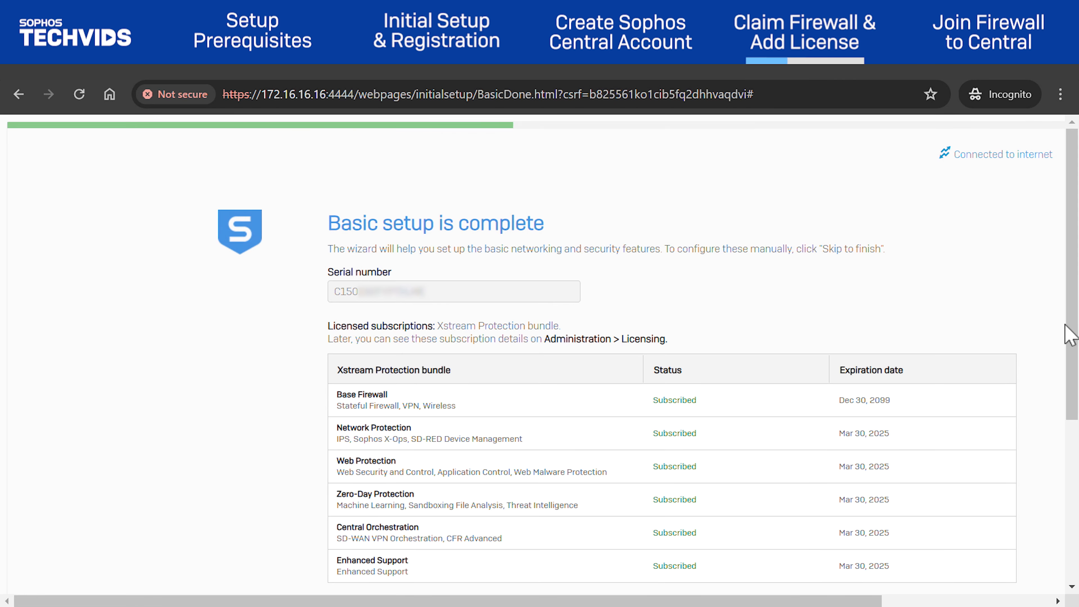
Step: Continue from the basic setup page and accept the LAN network configuration in route mode with DHCP enabled
drag(1068, 335, 1071, 497)
click(1012, 551)
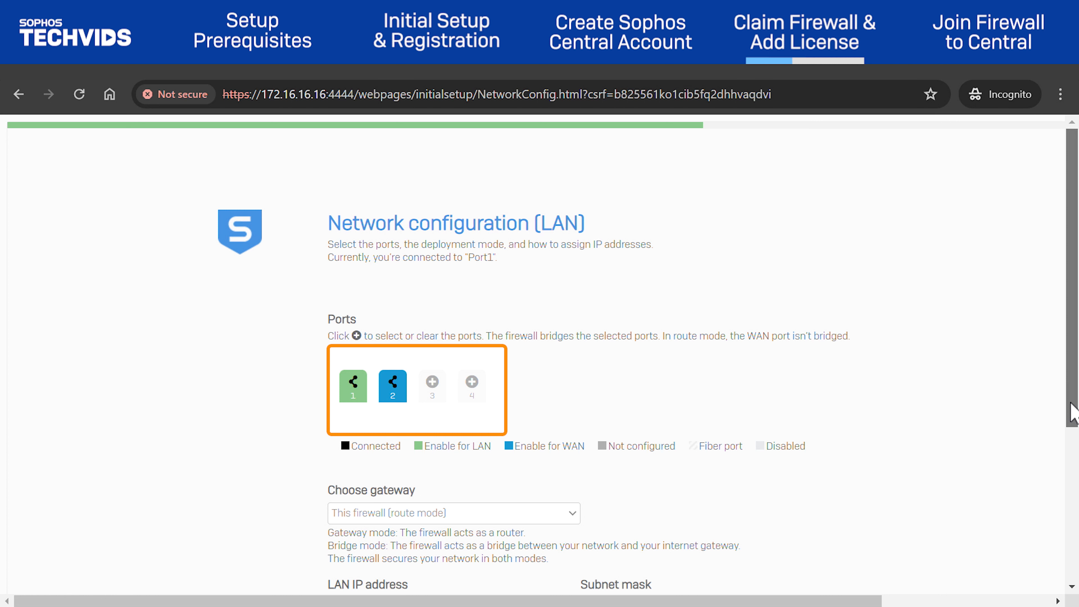
drag(1071, 412, 1073, 533)
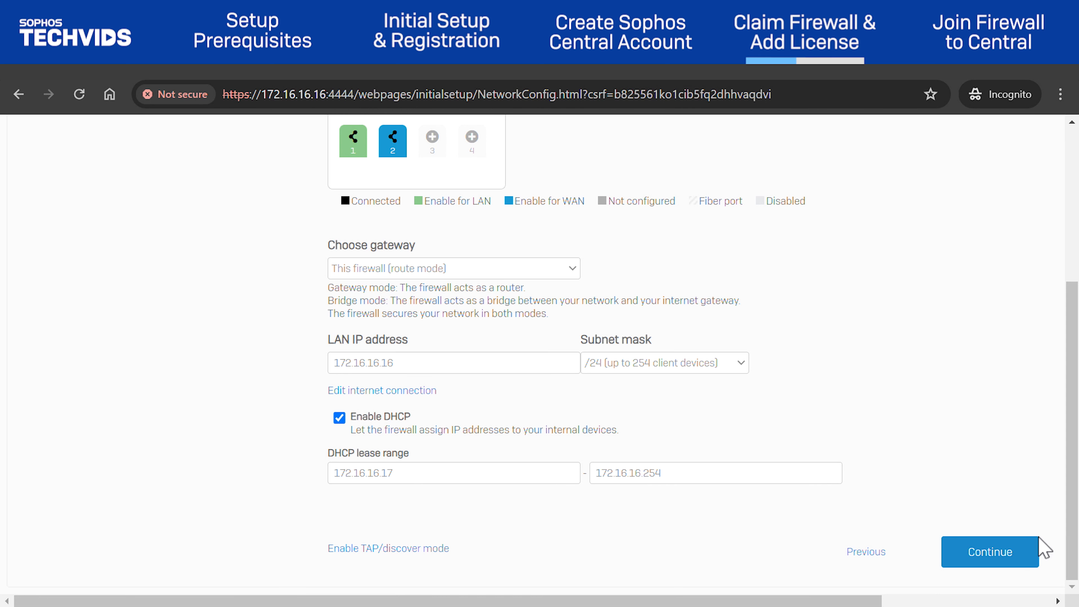
click(1013, 551)
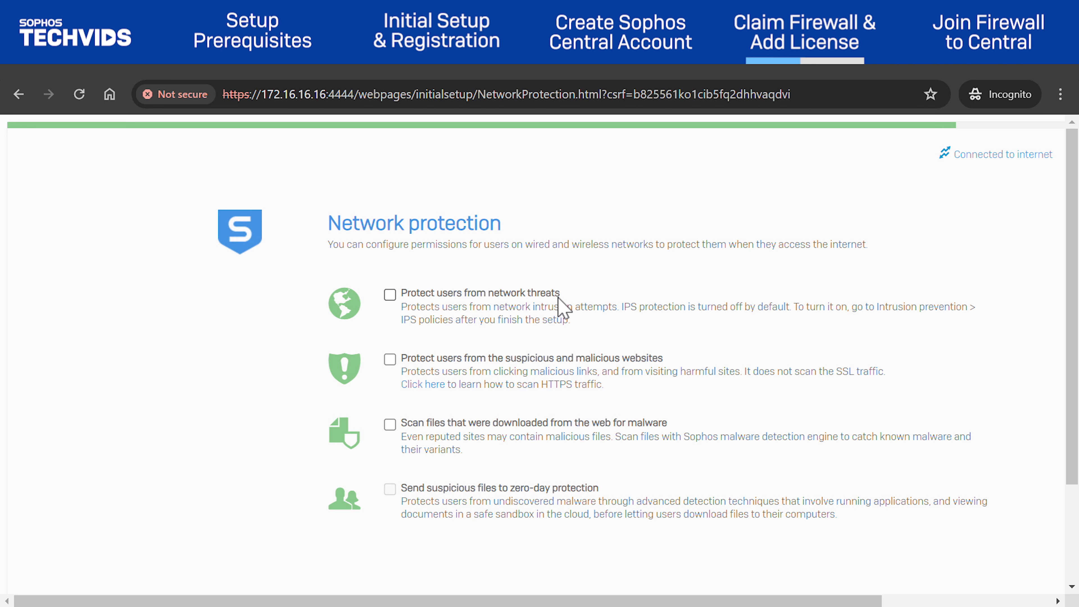
Step: Enable network threat protection, malicious website protection, web download malware scanning and zero-day protection, and continue to the notification settings
click(389, 294)
click(389, 359)
click(390, 425)
click(389, 488)
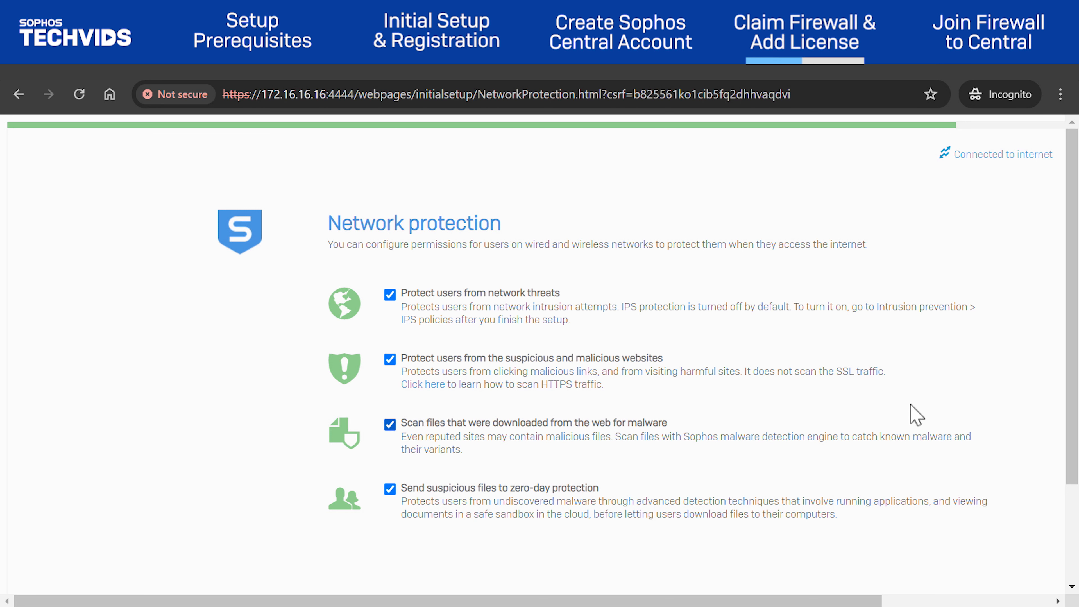
drag(1070, 406, 1076, 516)
click(990, 551)
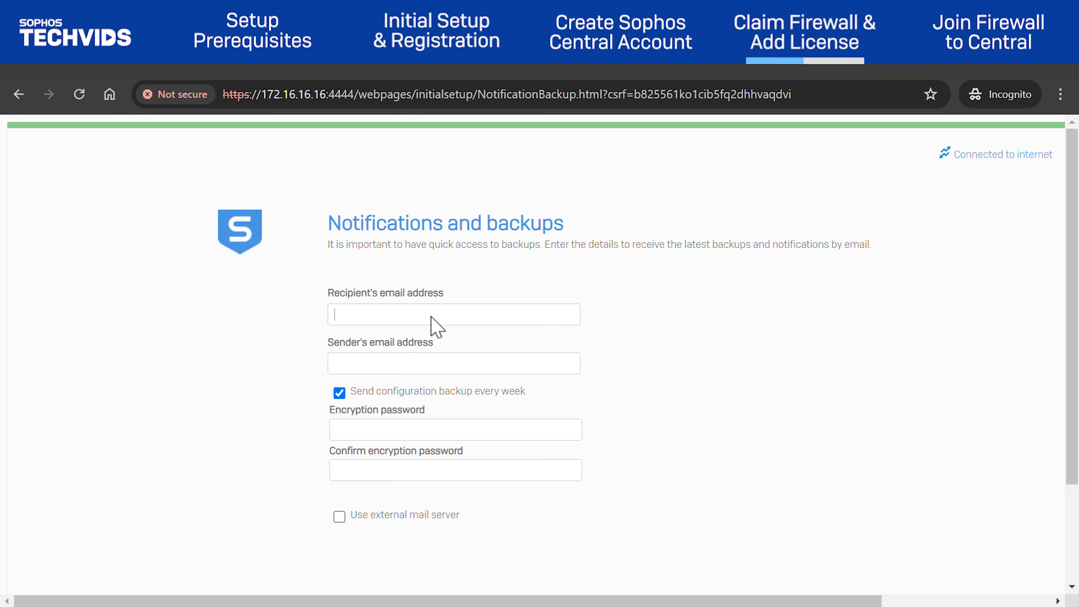
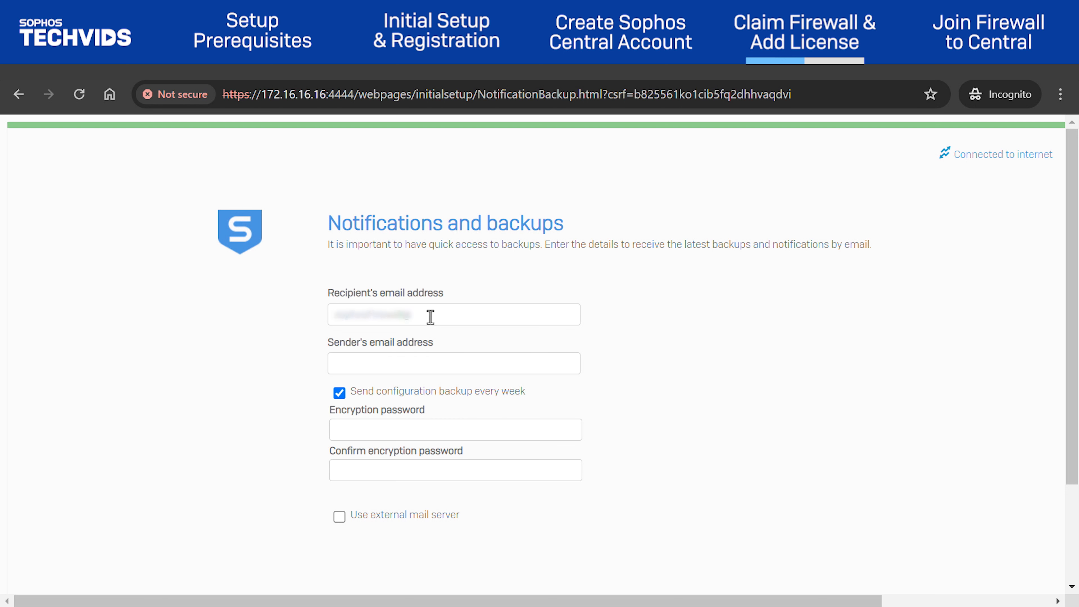
Step: Enter the recipient's and sender's email addresses for notifications and backups
key(Tab)
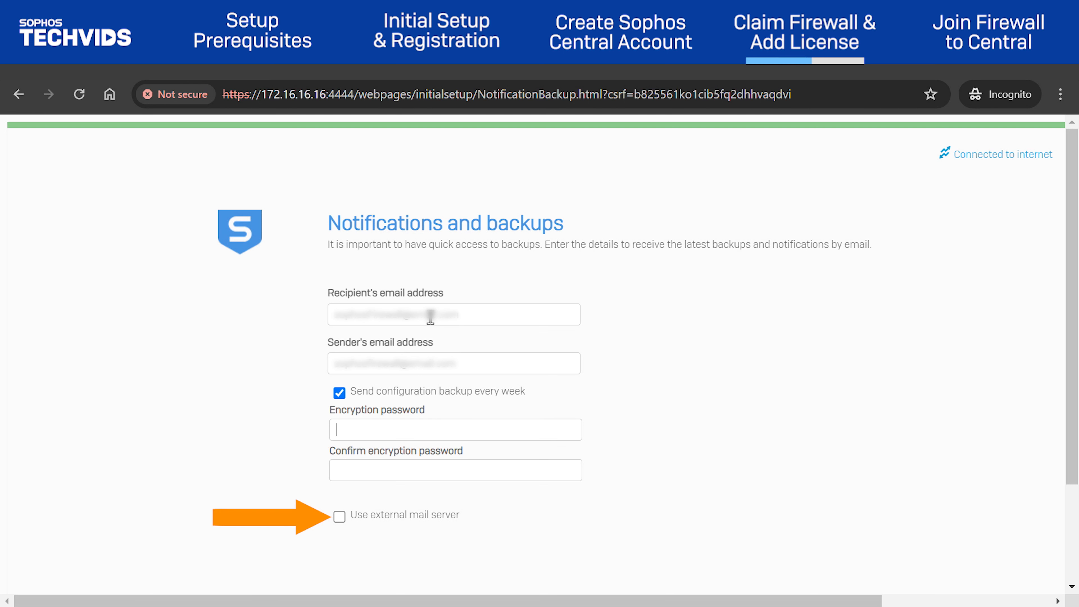
Step: Enter and confirm the encryption password for the weekly configuration backup, and continue to the configuration summary
text(*************)
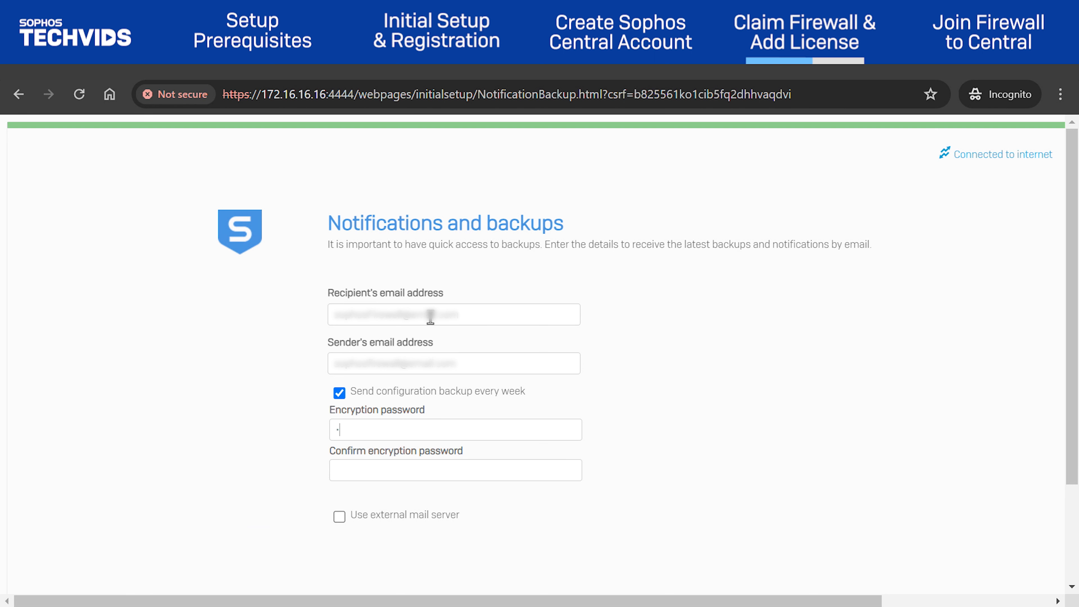
key(Tab)
text(*************)
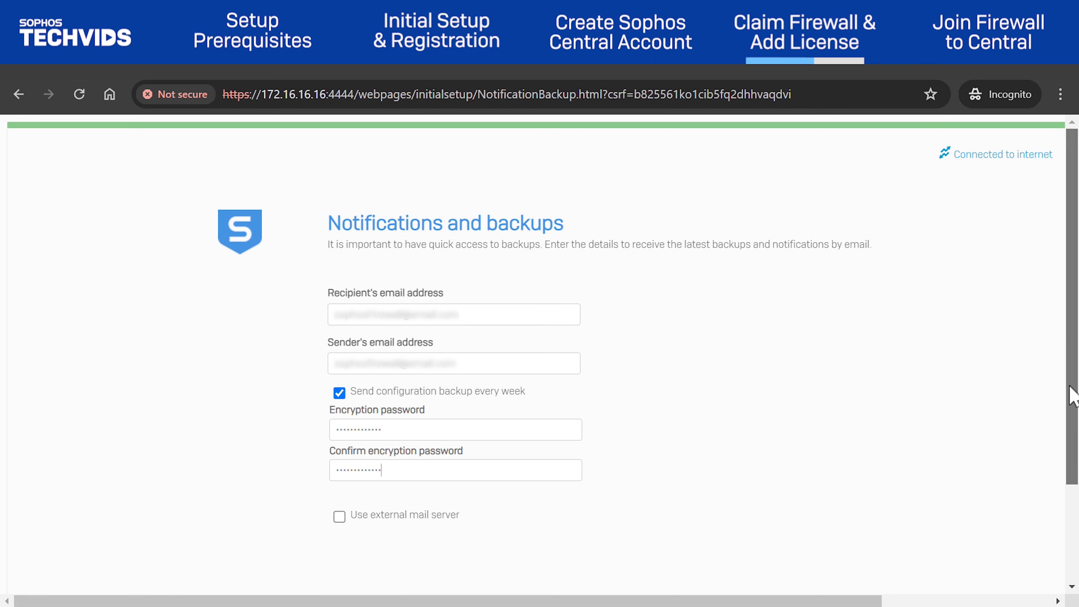
drag(1068, 397, 1068, 495)
click(991, 550)
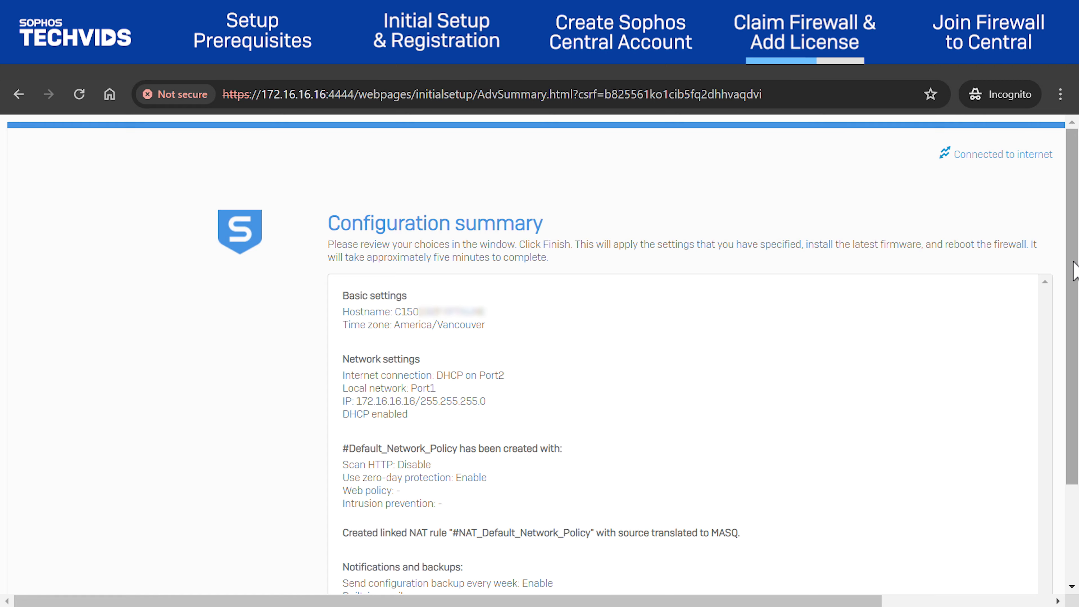
Step: Finish the setup from the configuration summary and sign in to the rebooted firewall as admin with the account password
drag(1074, 270, 1075, 401)
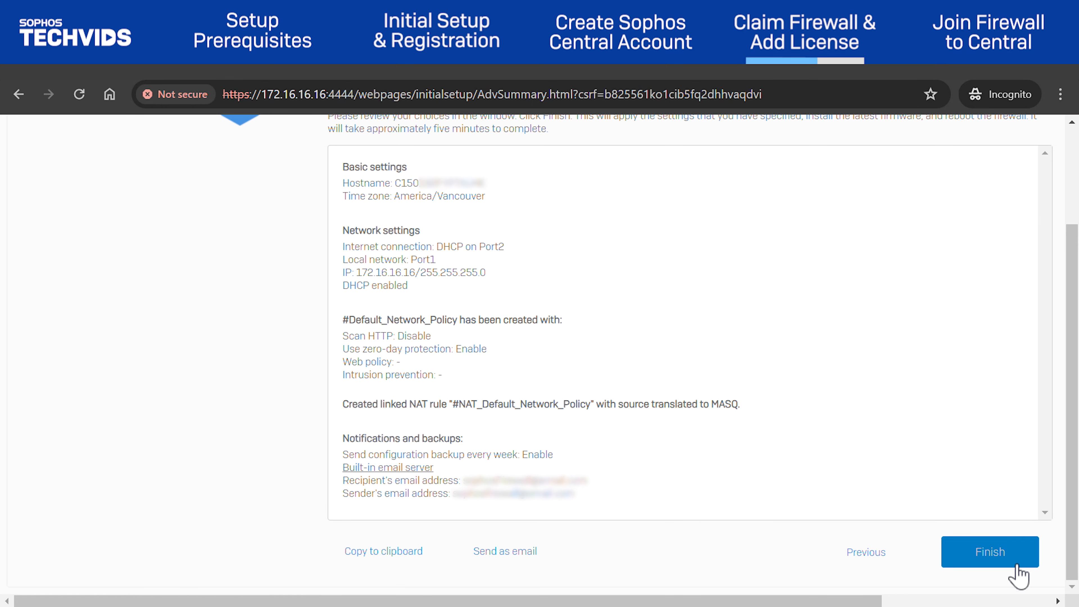
click(1007, 566)
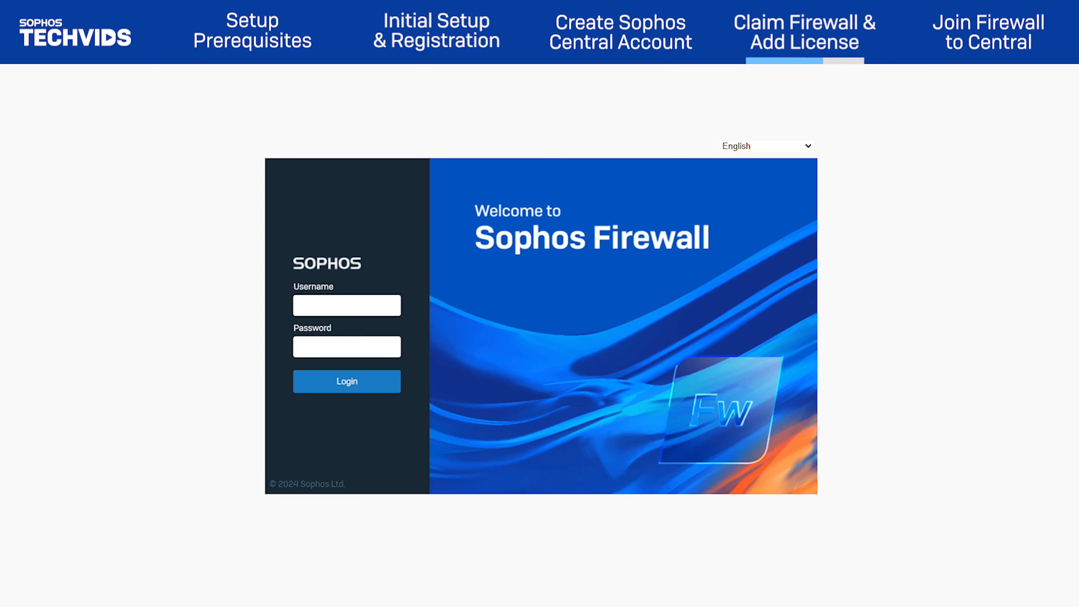
click(345, 306)
text(admin)
key(Tab)
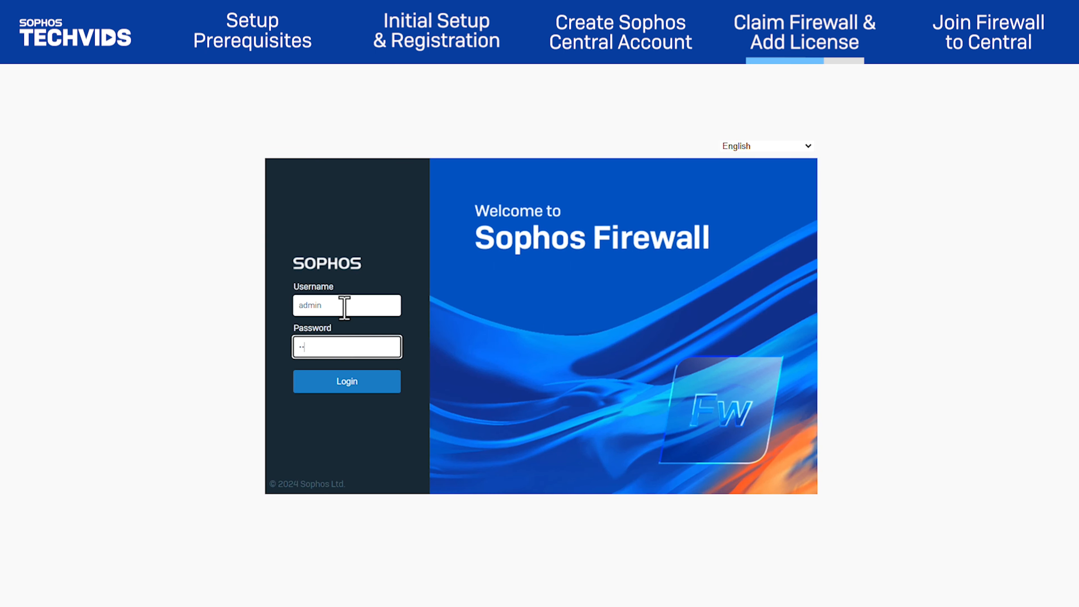
key(Return)
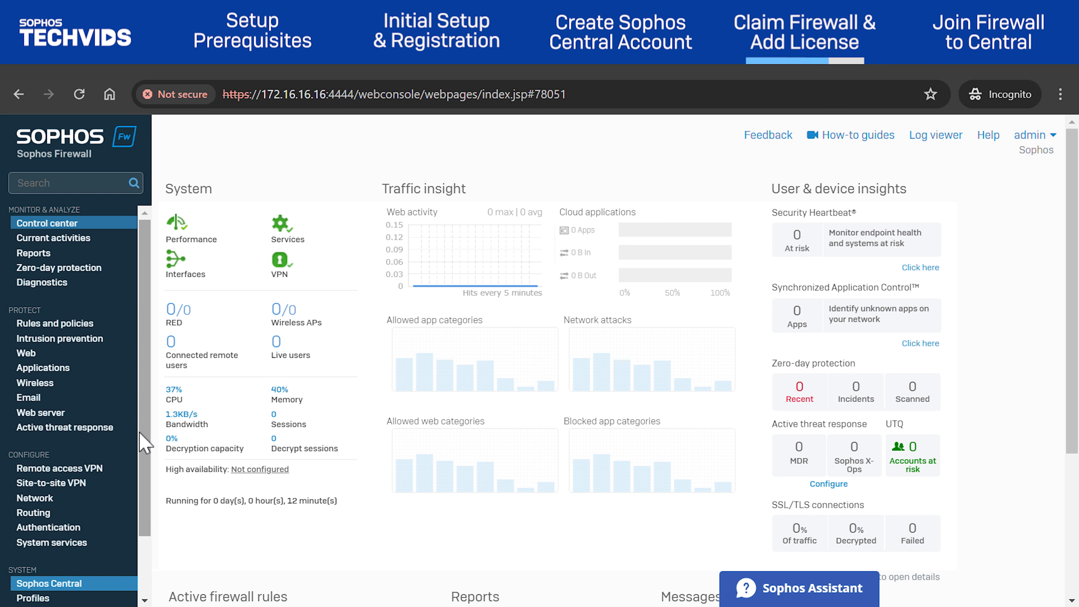
Step: Activate the Webserver Protection subscription from the firewall's Administration licensing page by pasting, verifying and confirming its license key
scroll(85, 488, down, 2)
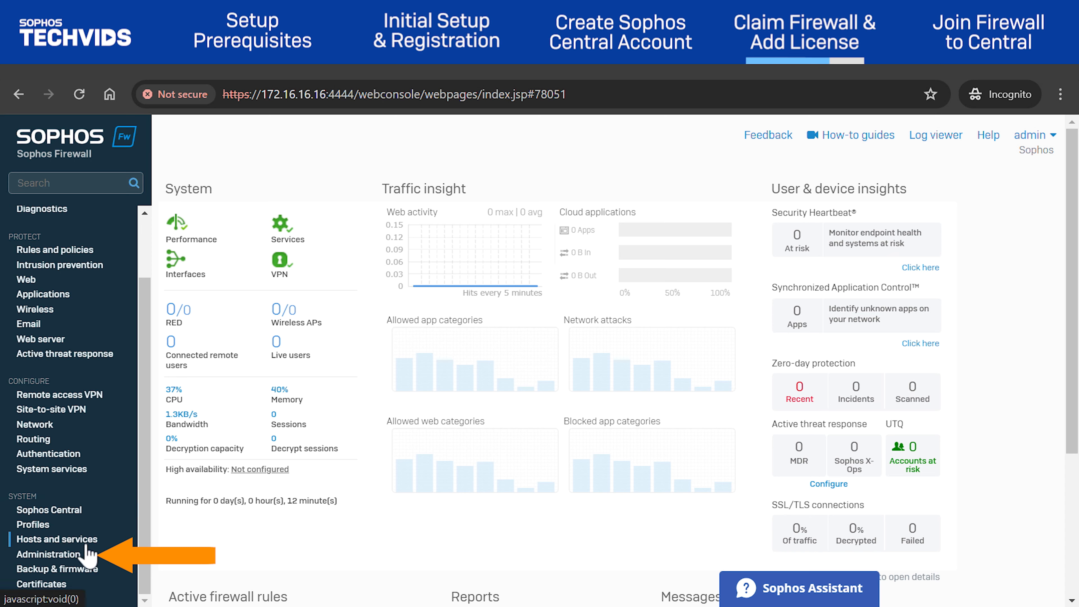
click(72, 555)
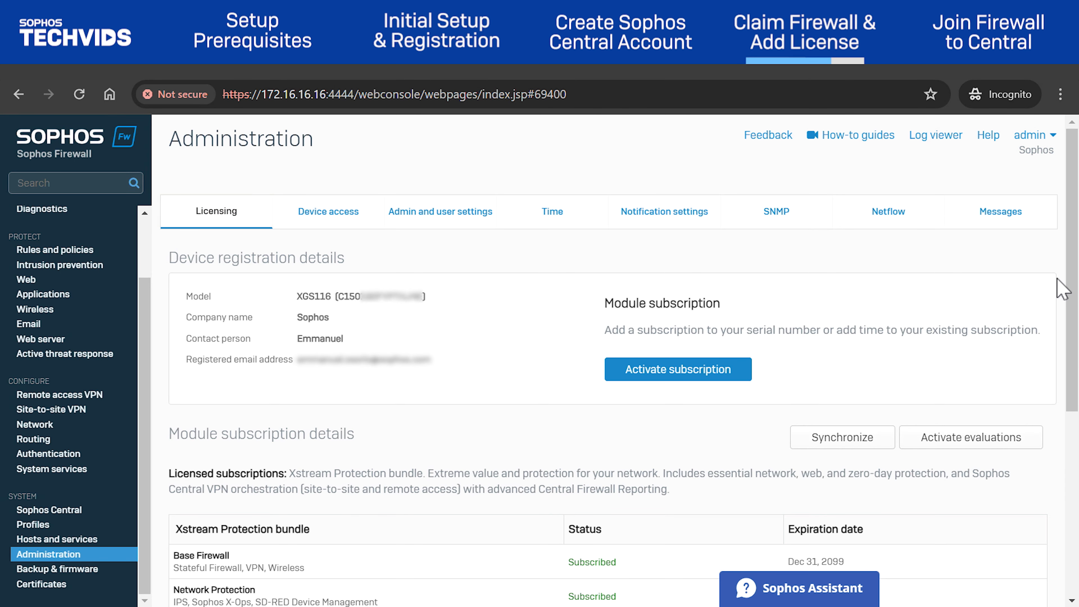
click(688, 374)
right_click(512, 365)
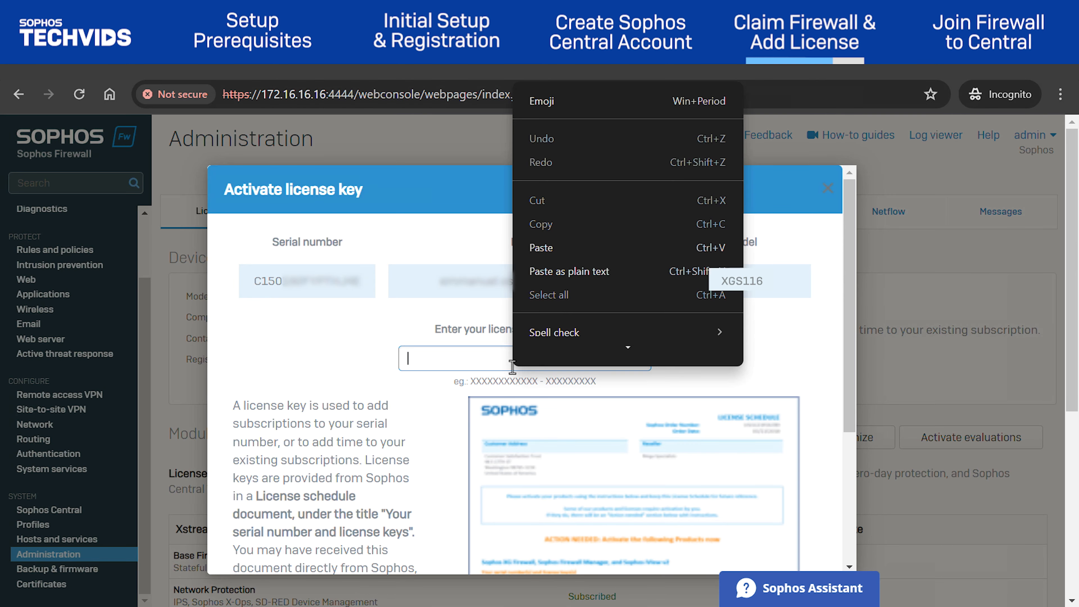
click(571, 294)
scroll(705, 313, down, 5)
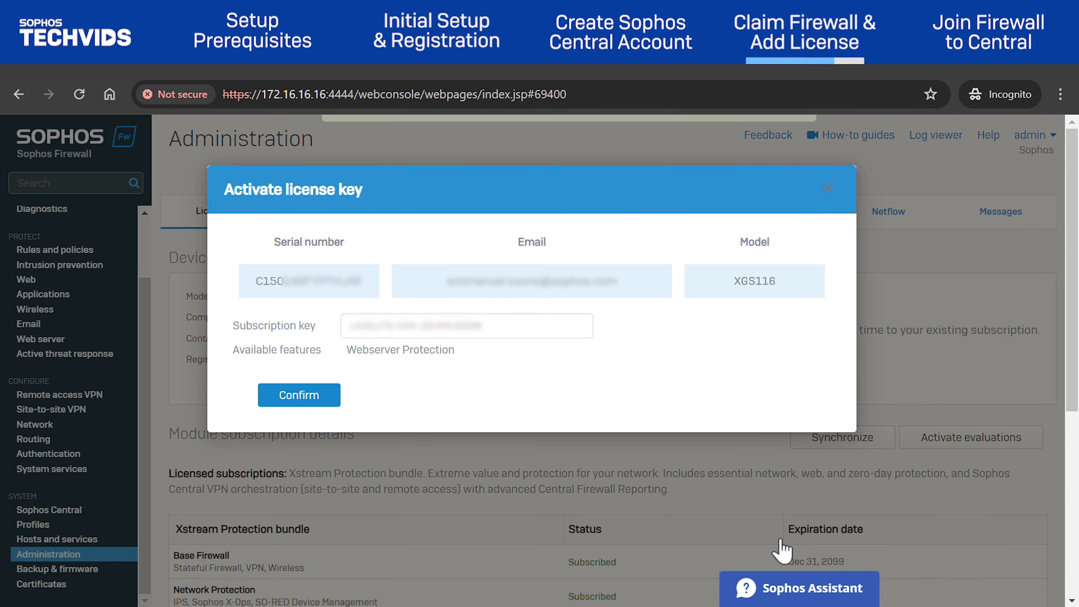
click(299, 401)
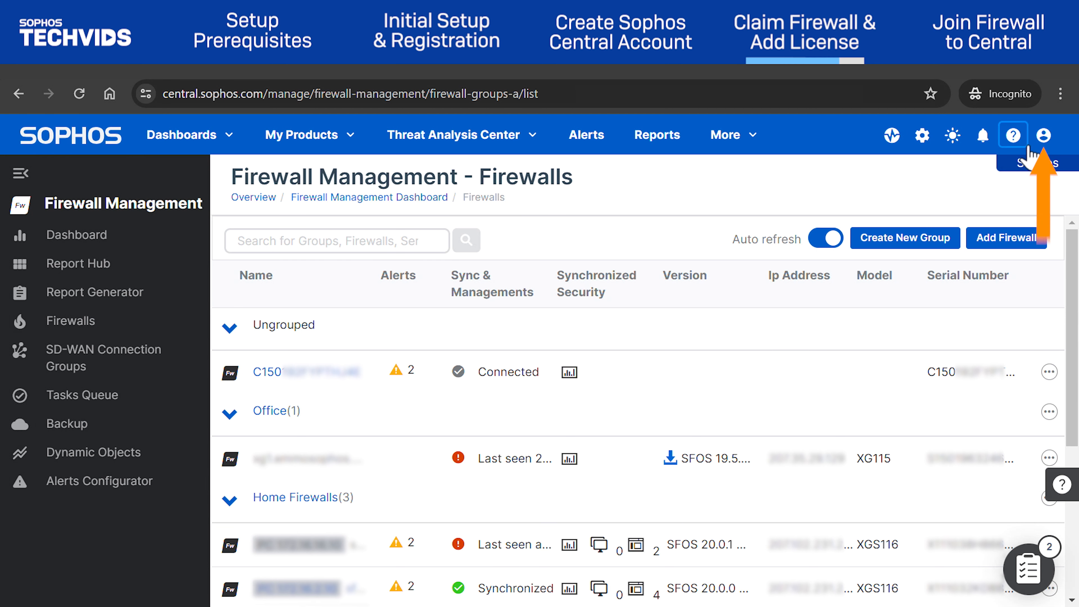
Step: Switch to Sophos Central and open the account's firewall licenses to examine the licensed devices
click(1044, 136)
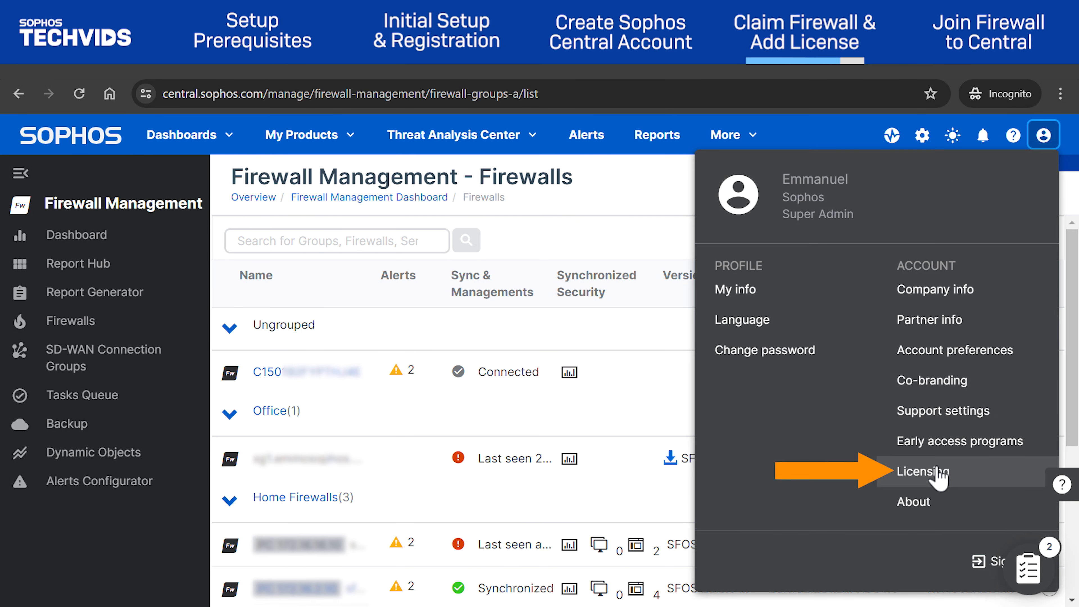
click(937, 472)
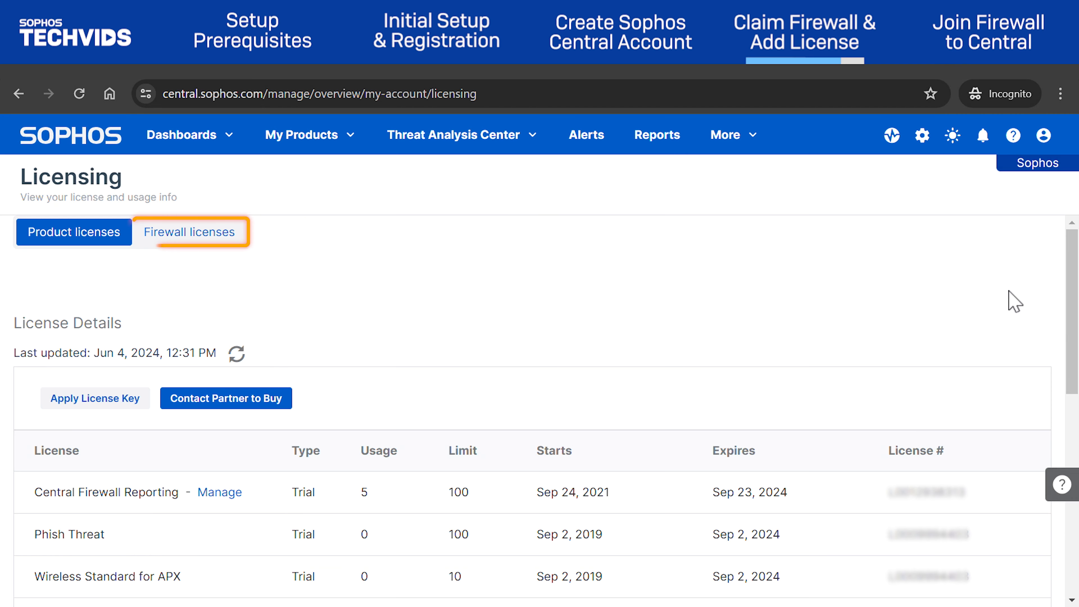
click(208, 240)
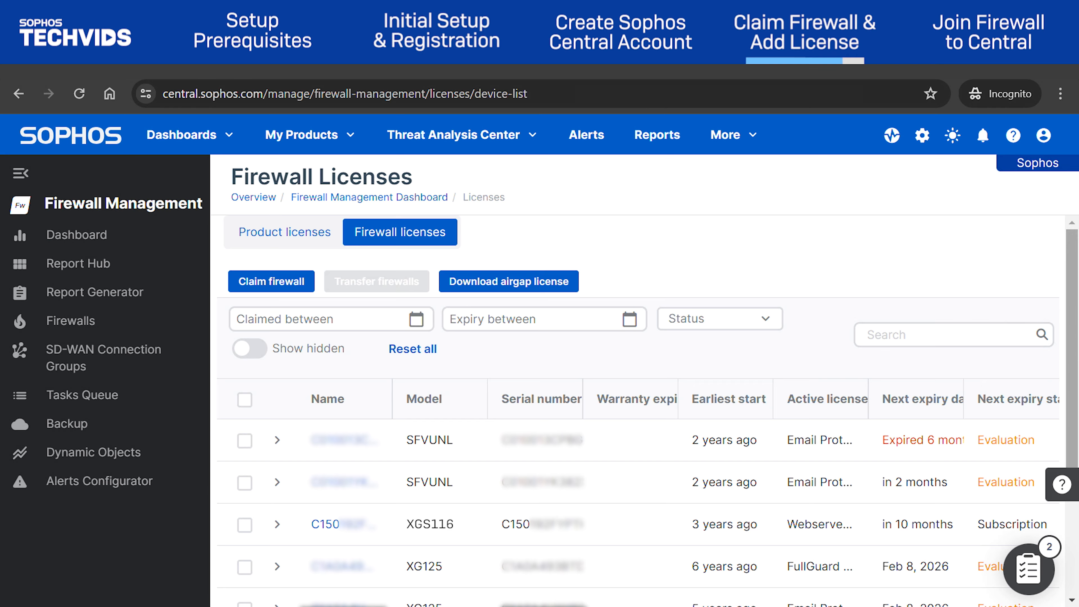
Step: Apply the Email Protection subscription to the XGS116 firewall that has Webserver Protection by pasting its subscription key, previewing it and confirming
scroll(646, 382, down, 4)
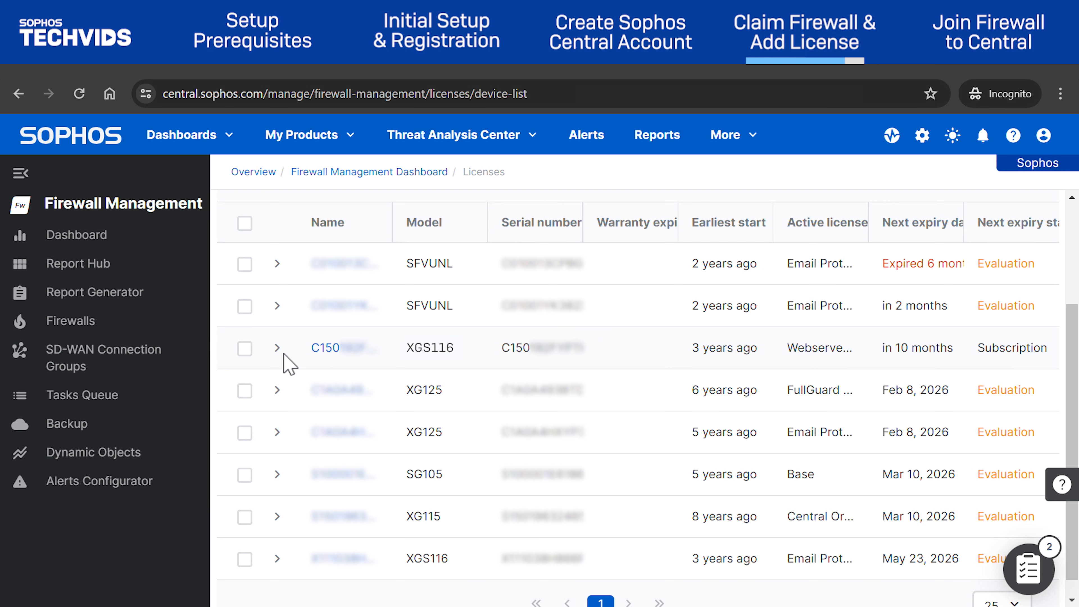
click(359, 349)
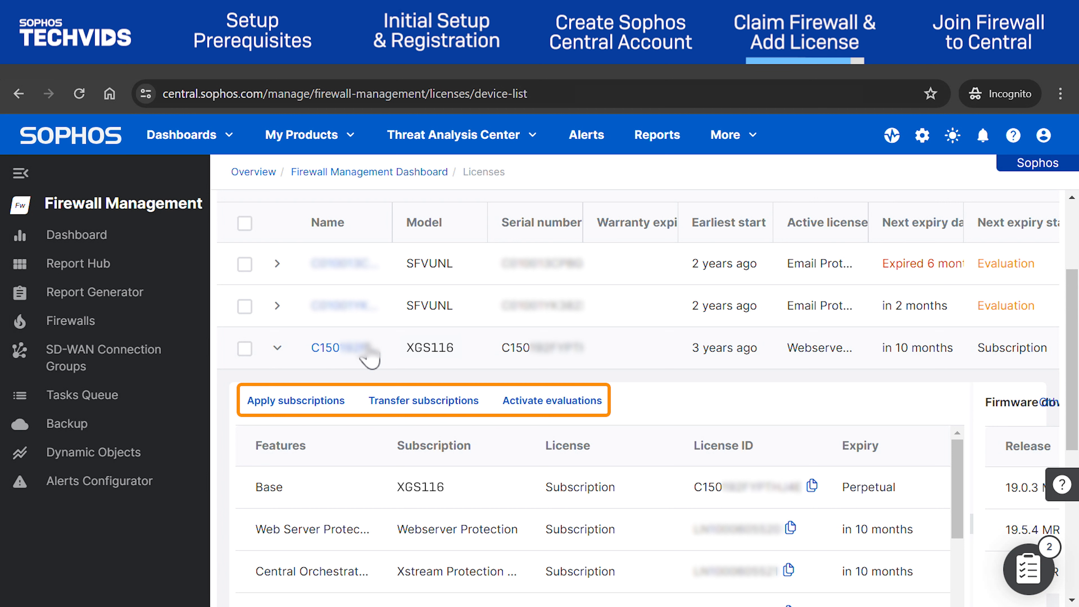
click(319, 404)
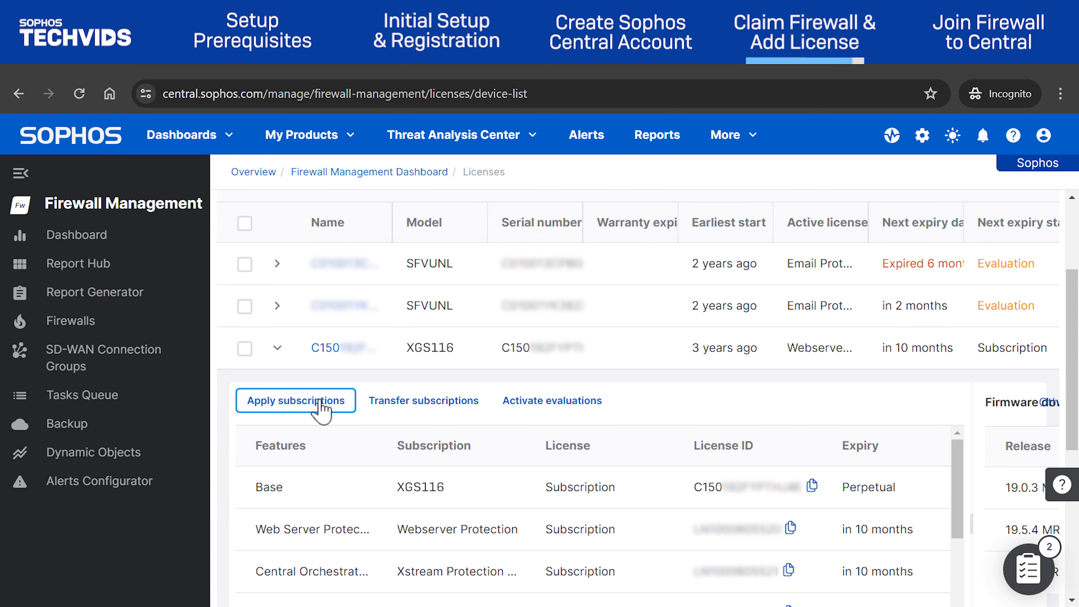
click(429, 308)
key(ctrl+v)
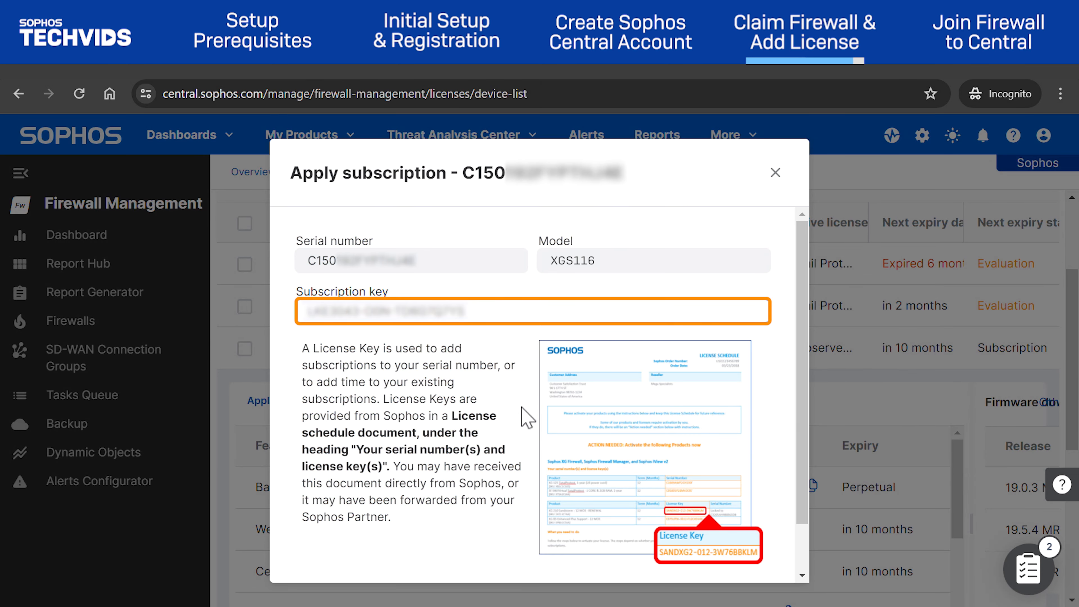
scroll(802, 415, down, 2)
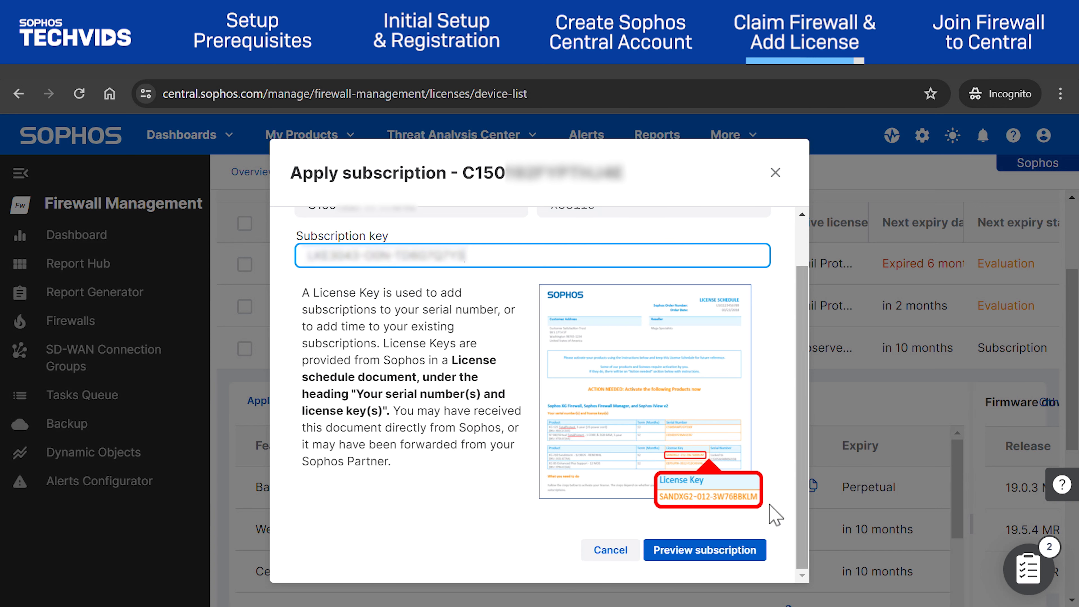
click(724, 552)
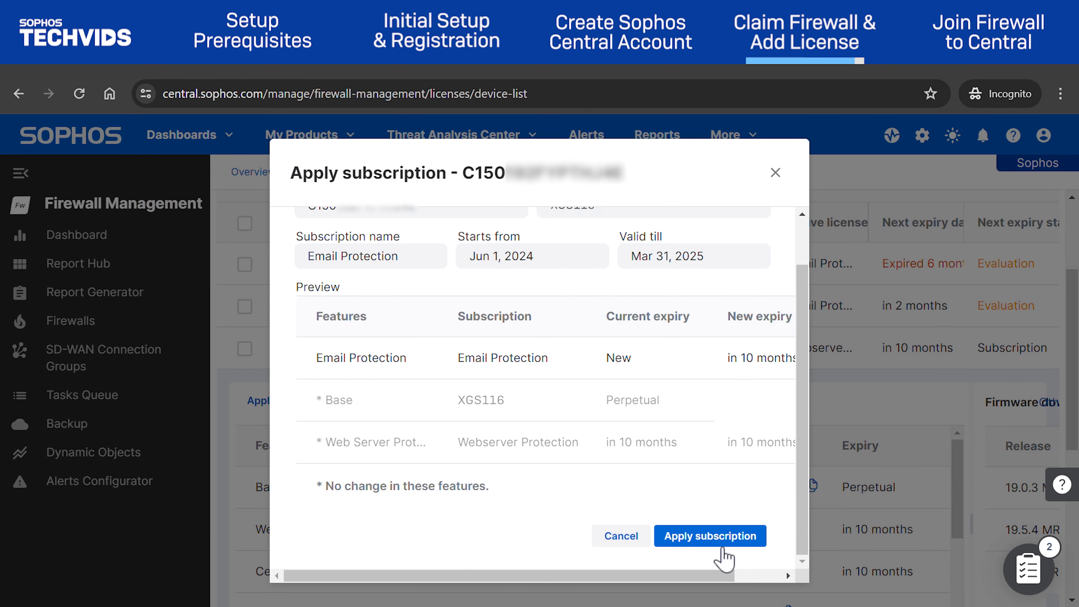
click(738, 534)
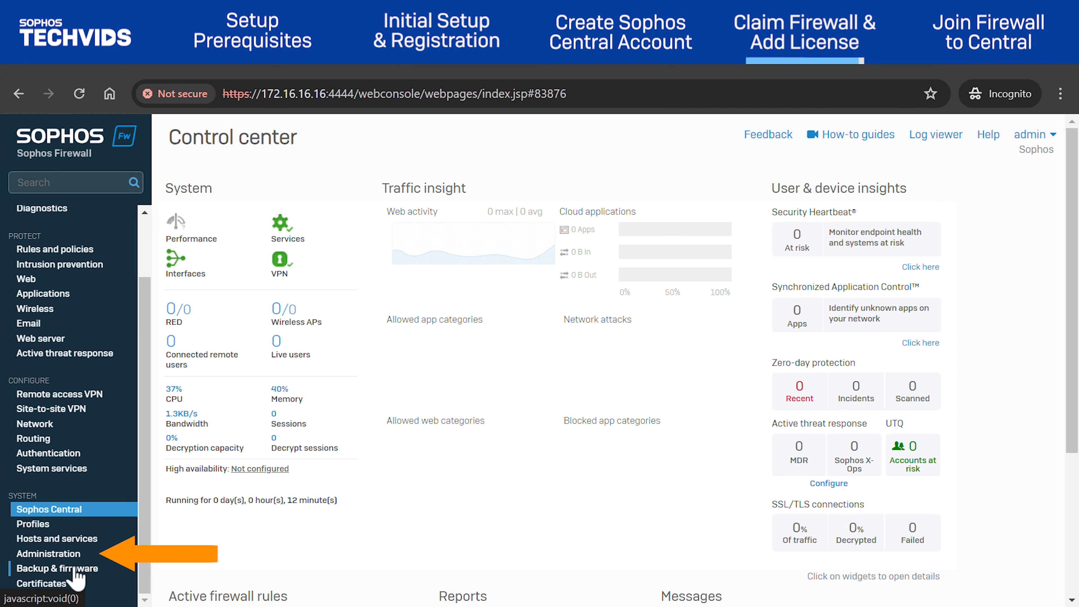
Step: Switch to the firewall's web console, synchronize the licenses from the Administration licensing page and review the module subscriptions
click(48, 553)
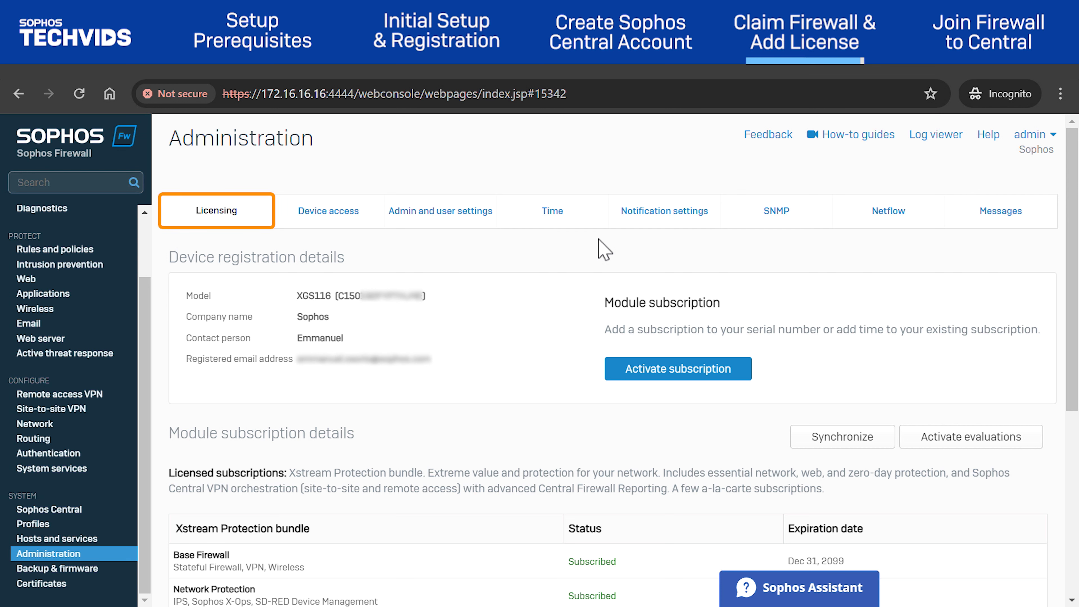
click(843, 438)
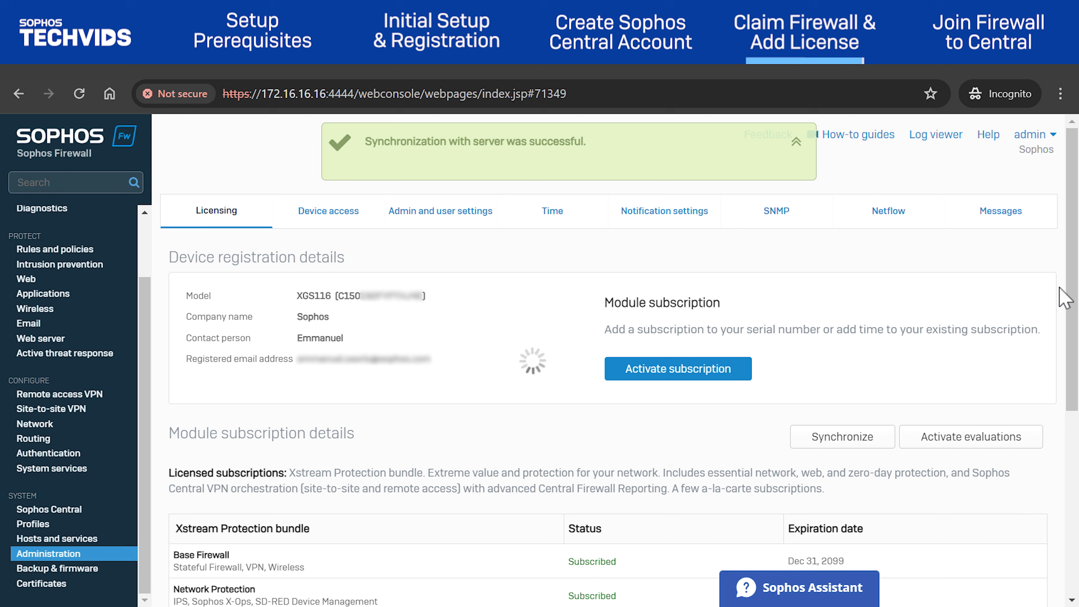
drag(1071, 285, 1076, 467)
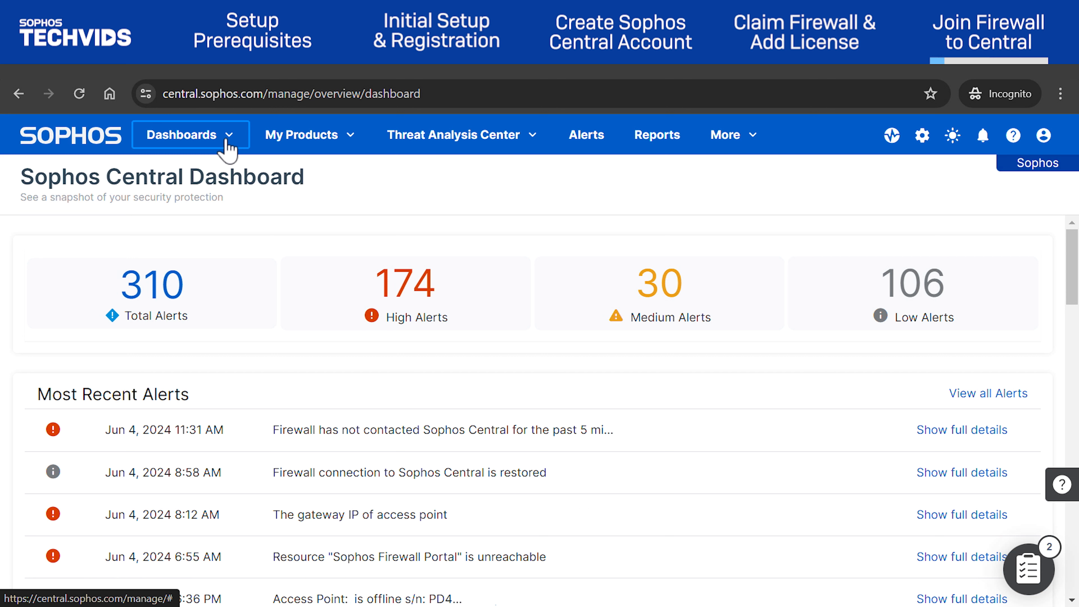
Step: Switch to Sophos Central and start adding an already configured firewall from the Firewall Management firewalls list
click(341, 146)
click(385, 429)
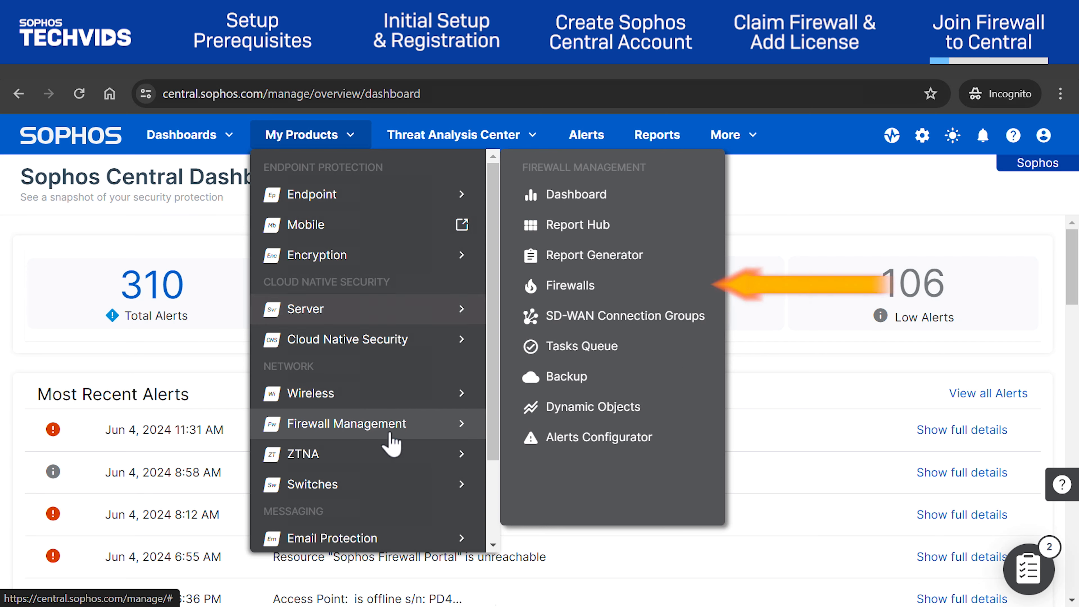
click(531, 286)
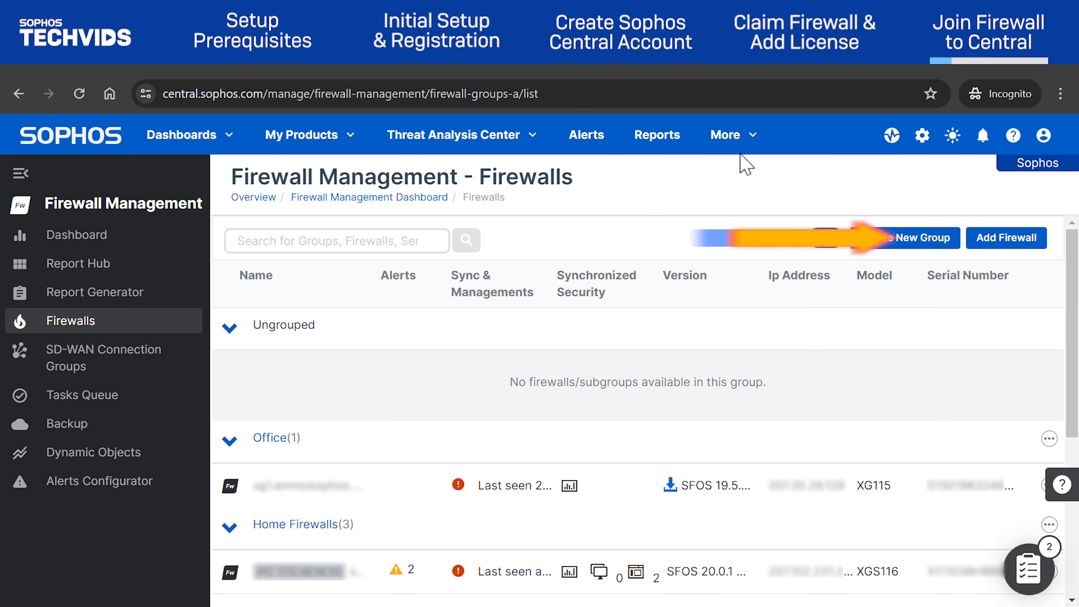
click(1001, 247)
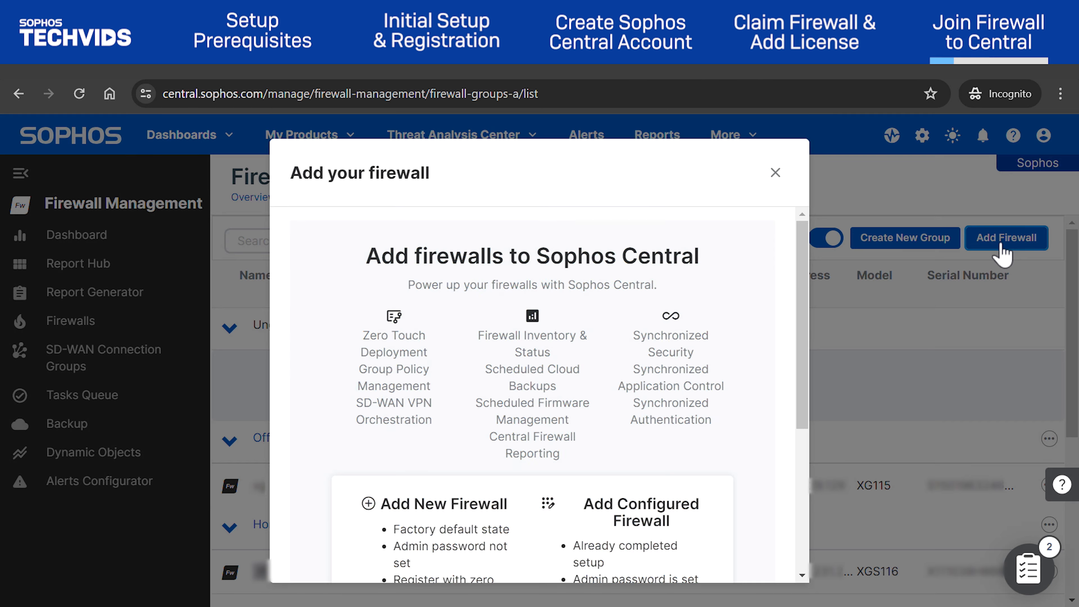
drag(801, 325, 799, 499)
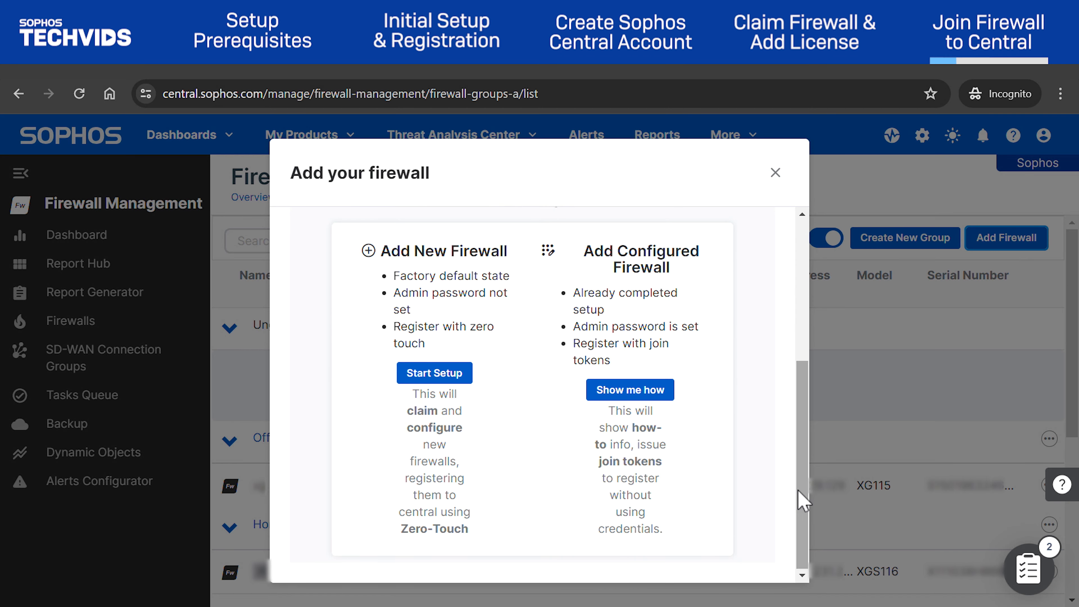
click(637, 395)
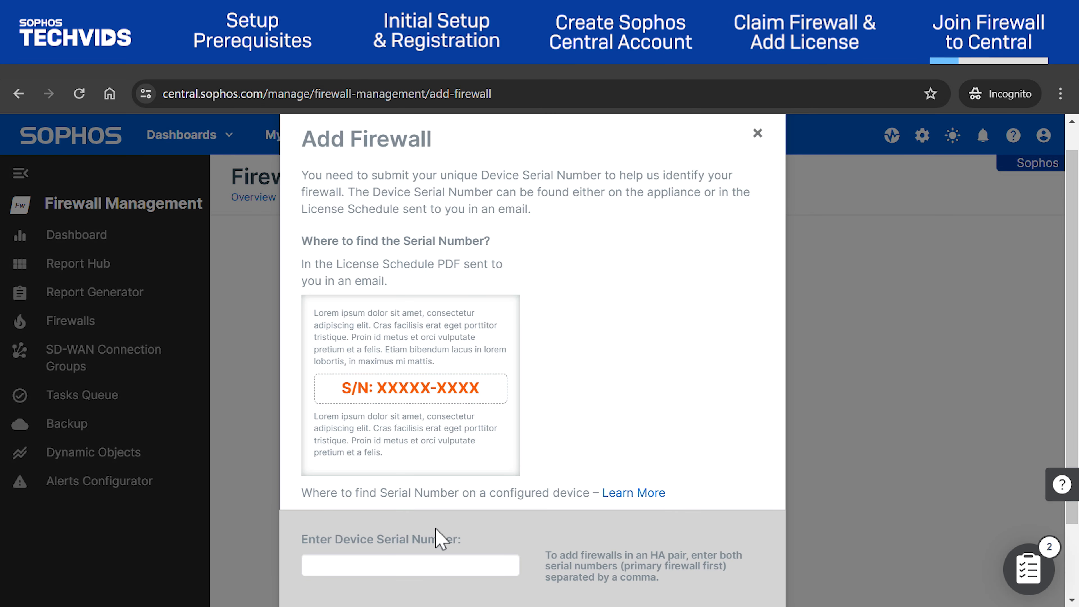
Step: Submit the firewall's device serial number, keep registration by OTP, and copy the generated OTP to finish adding it
key(ctrl+v)
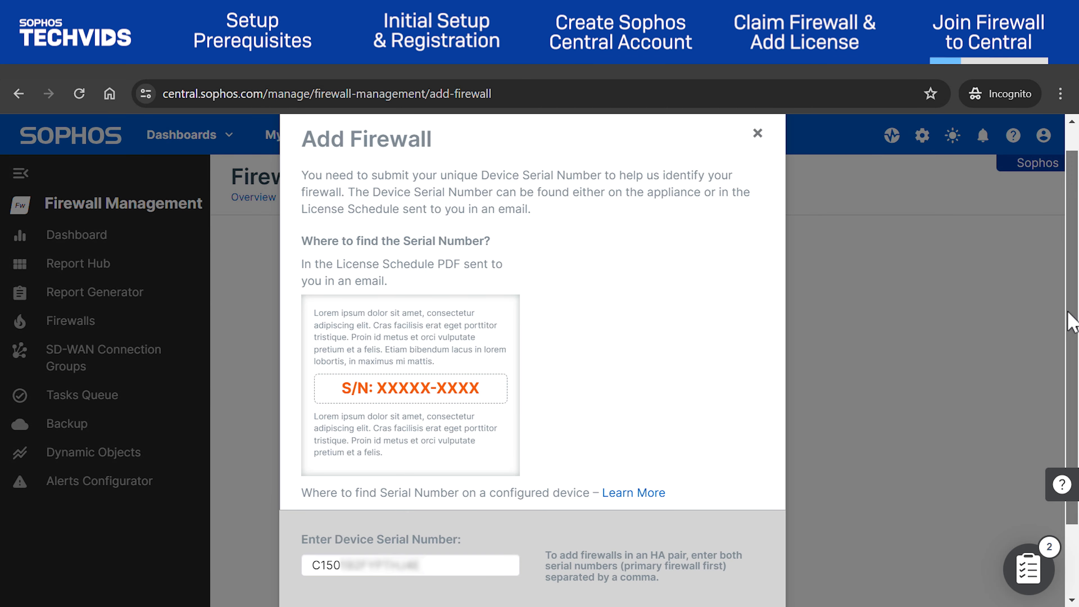
scroll(707, 489, down, 2)
click(737, 561)
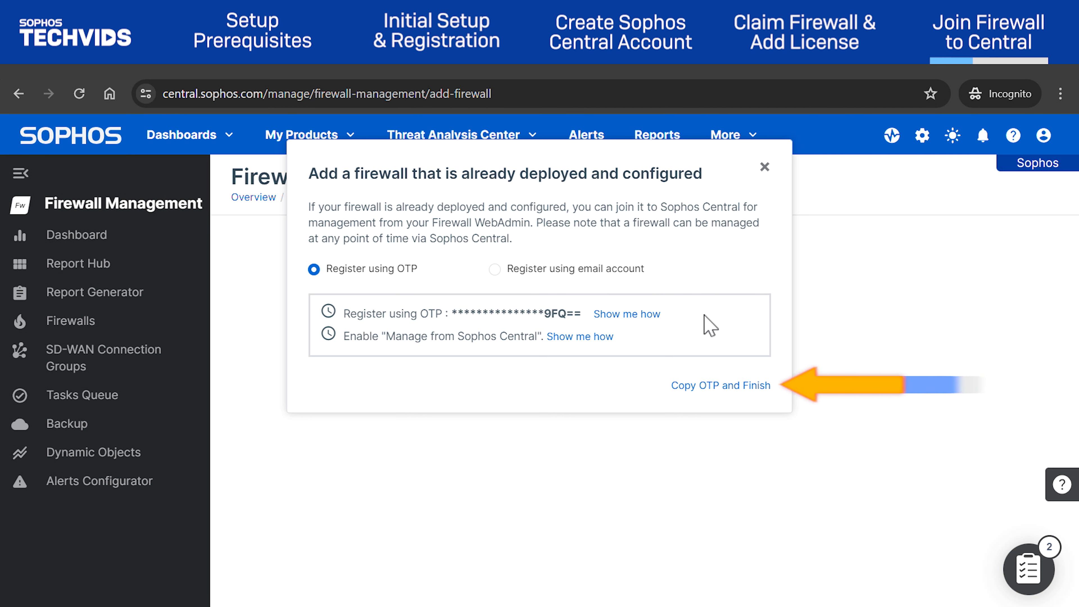
click(718, 386)
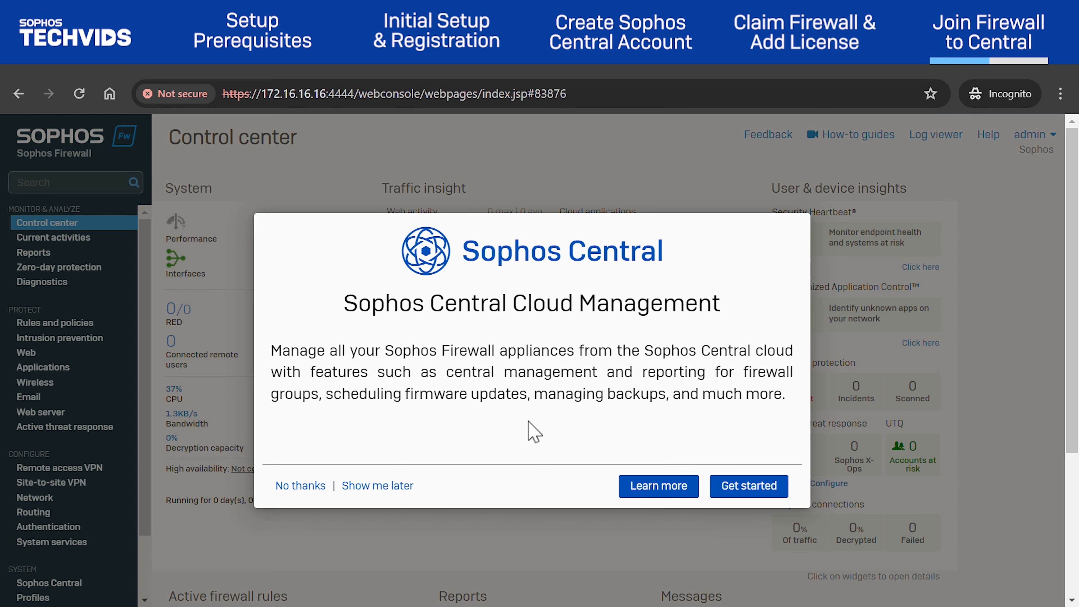
Step: Switch to the firewall's web console and register it with Sophos Central using the OTP option, pasting the copied OTP
click(749, 487)
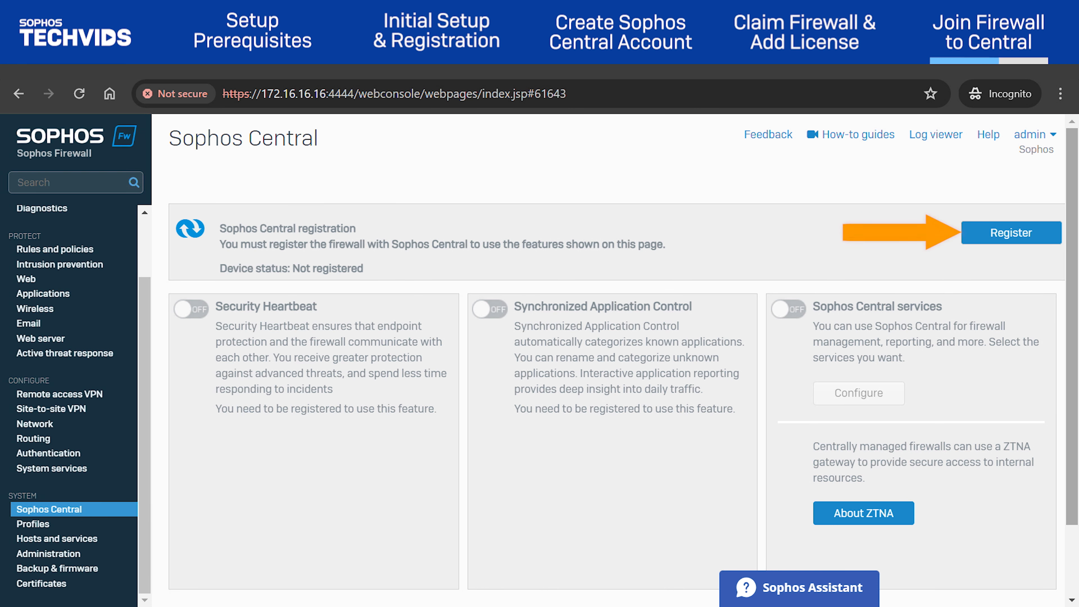
click(990, 236)
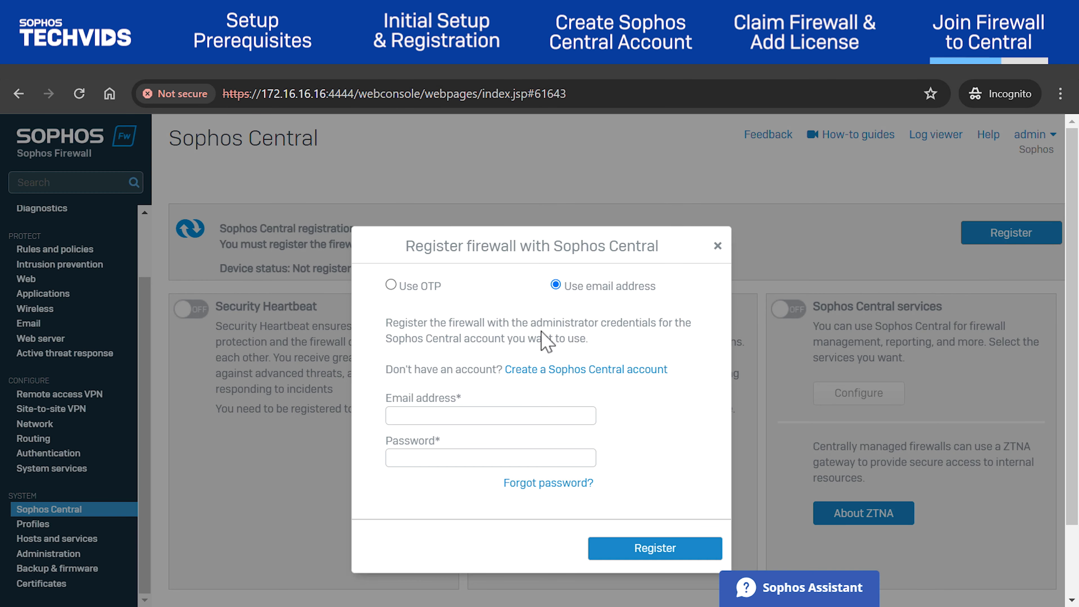
click(393, 286)
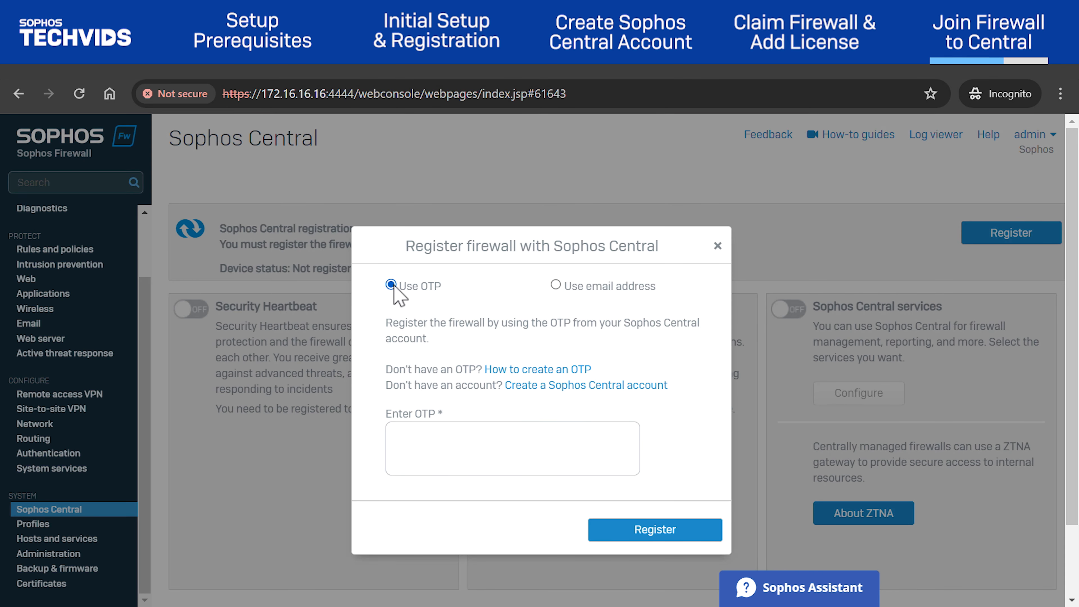
right_click(465, 440)
click(562, 279)
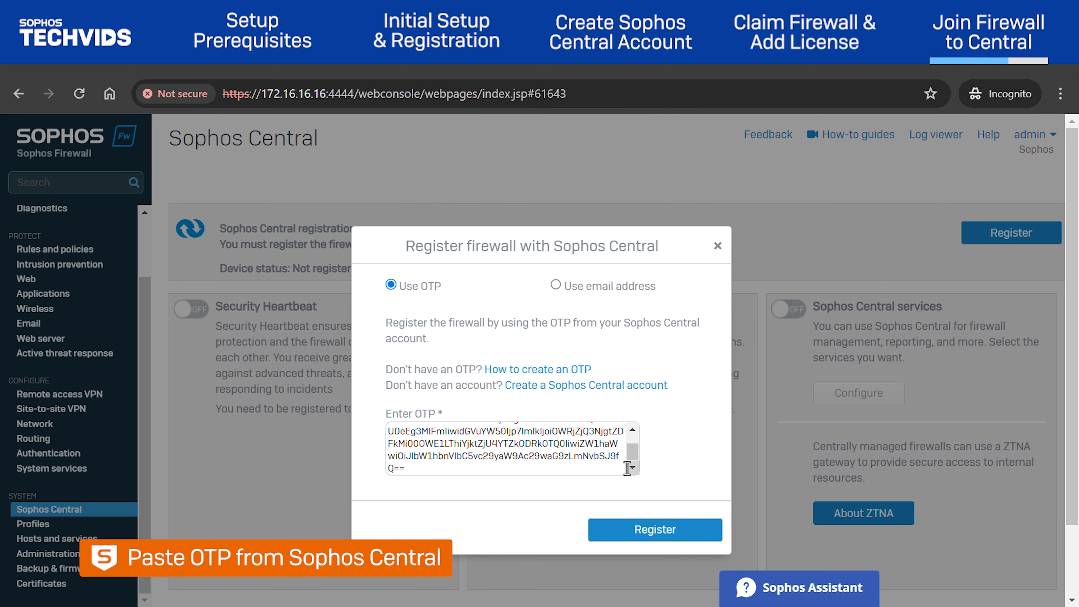
click(643, 527)
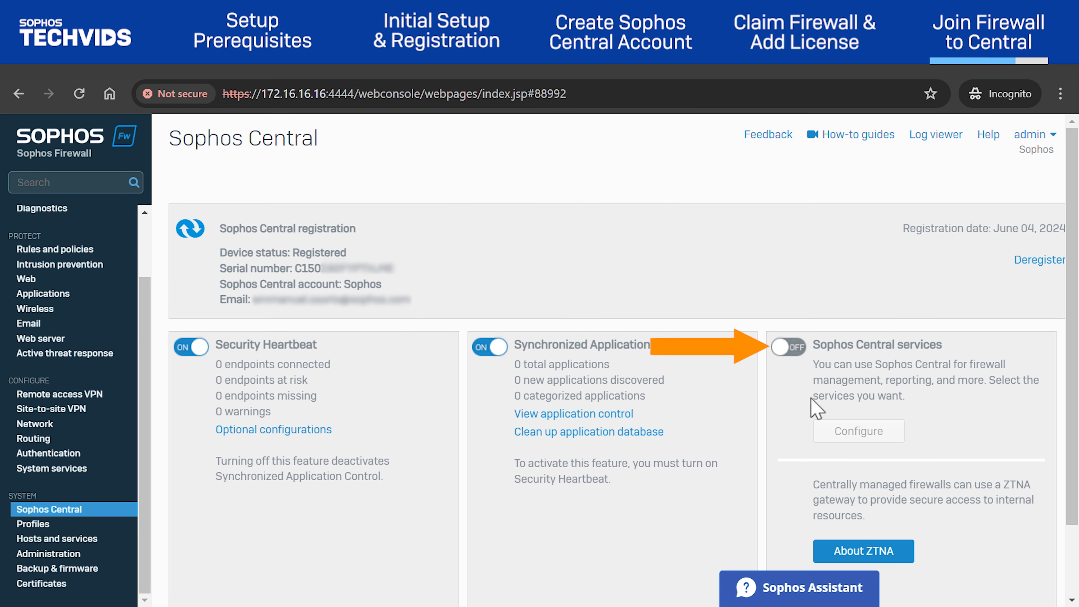
Step: Turn on Sophos Central services with sending reports and logs and management from Sophos Central enabled, and apply them
click(788, 346)
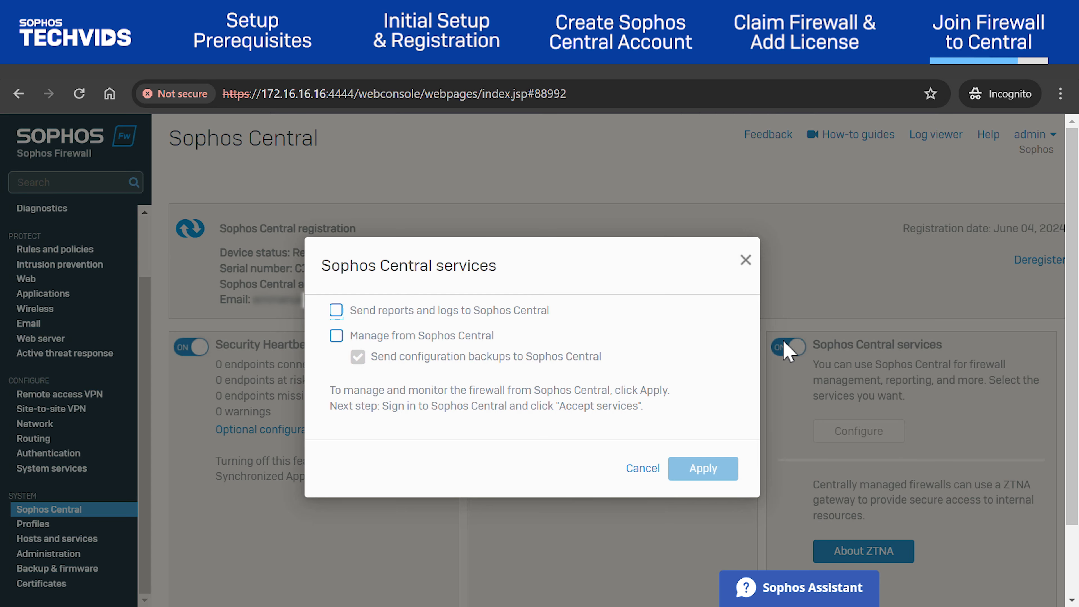
click(477, 314)
click(467, 334)
click(693, 468)
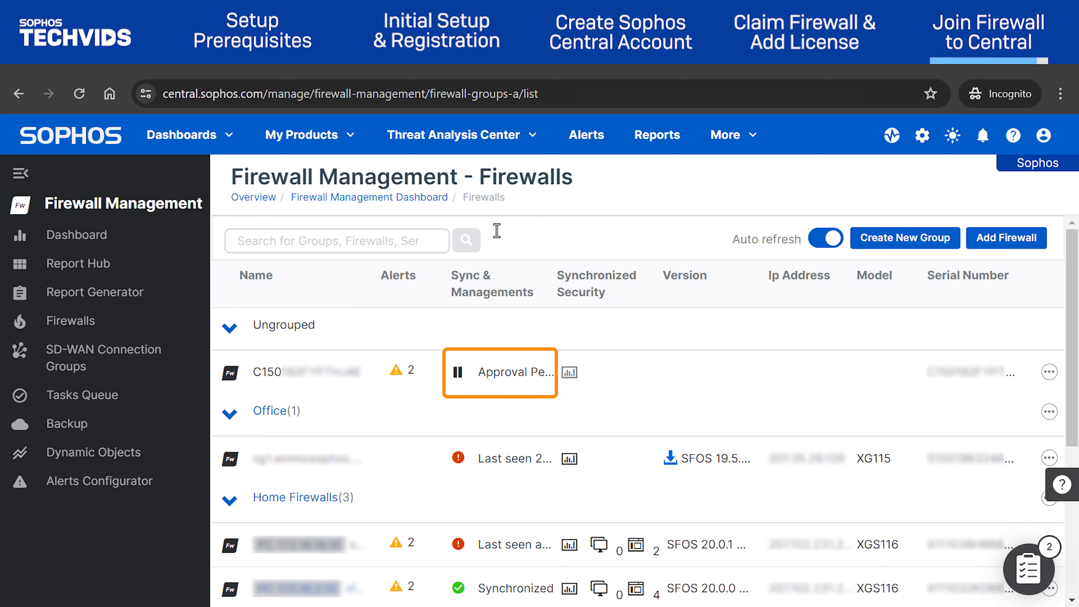
Step: Switch to Sophos Central and accept the services for the ungrouped firewall that is pending approval
mouse_move(510, 380)
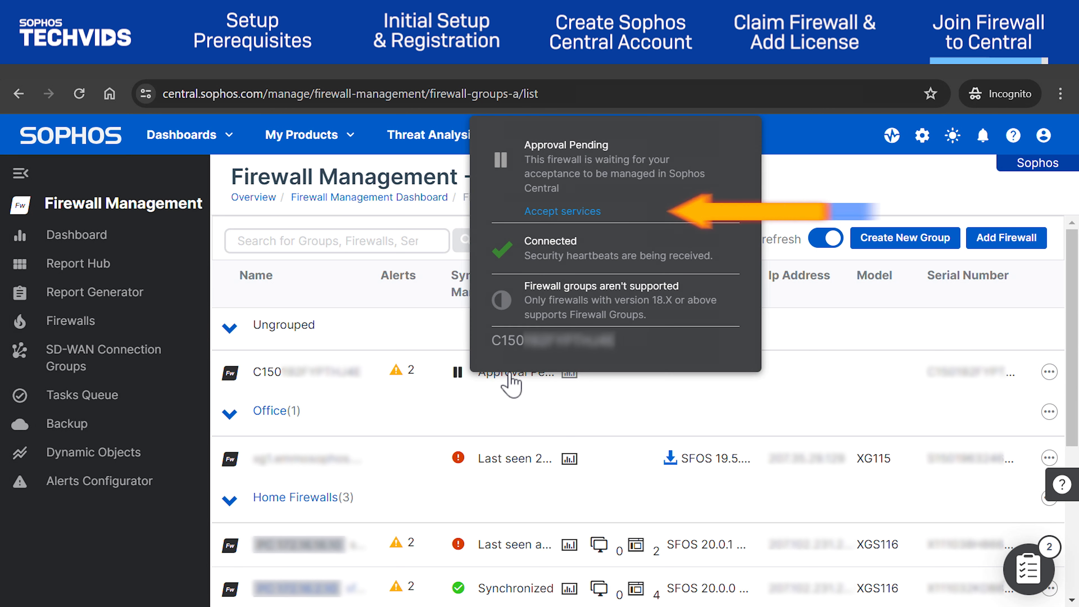
click(572, 212)
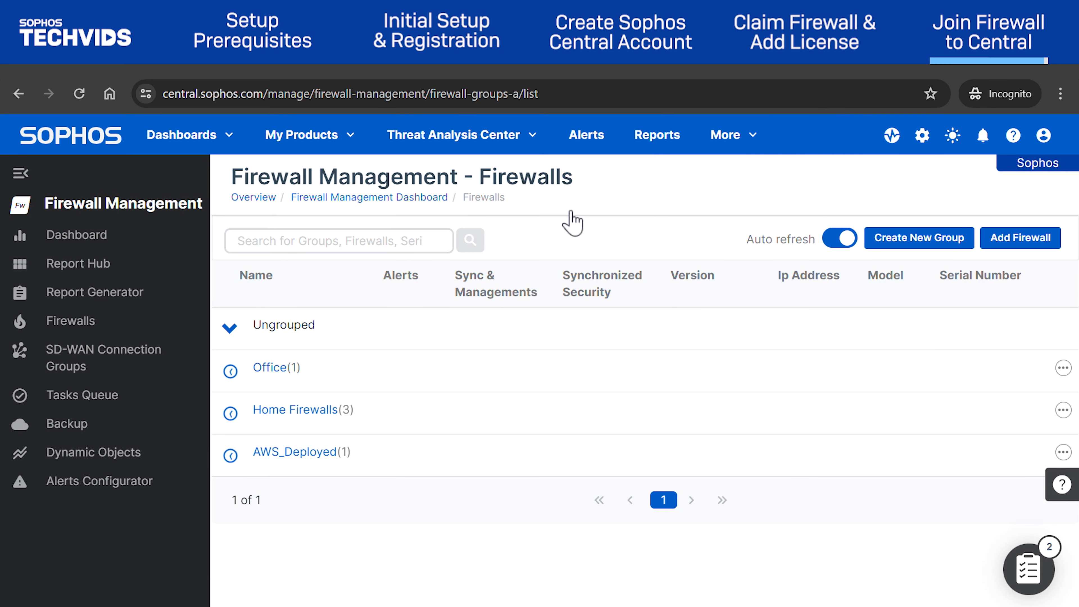